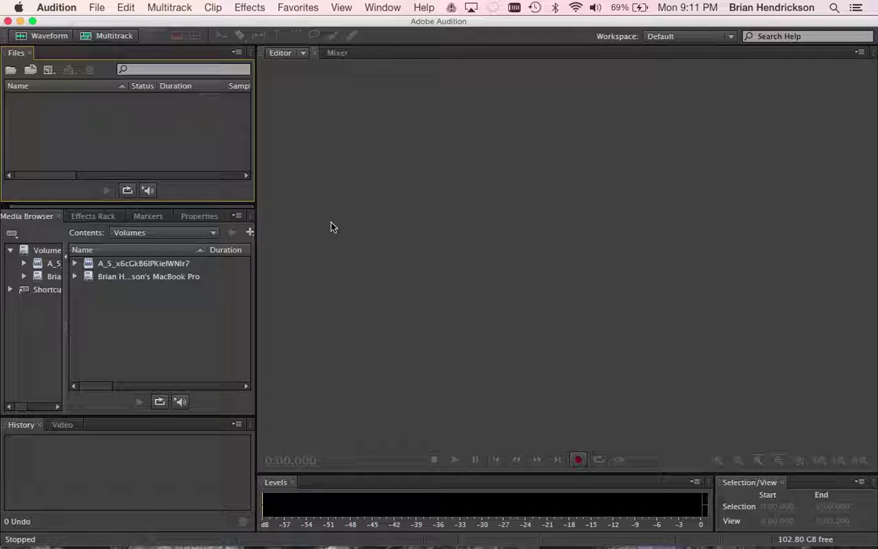
Step: Create a multitrack session named Untitled Session 6 at 44100 Hz, 32-bit float, with a stereo master
click(50, 73)
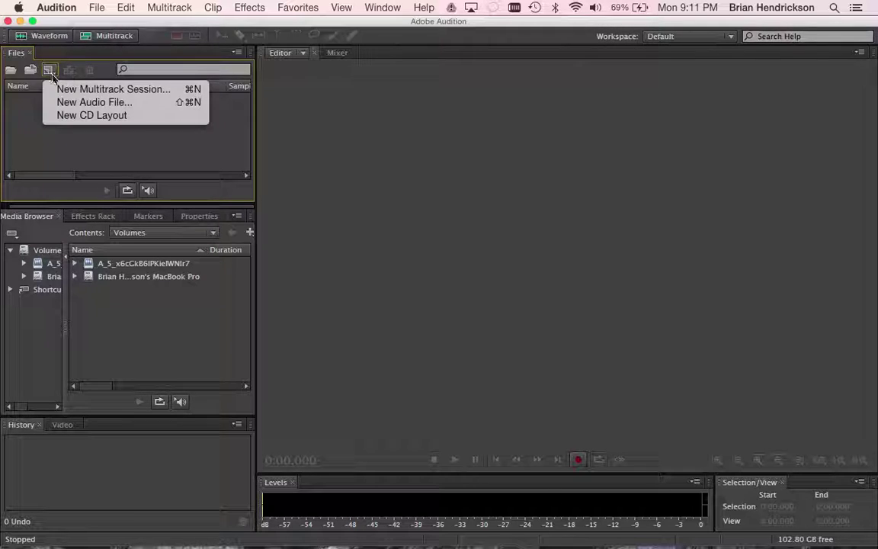
click(86, 90)
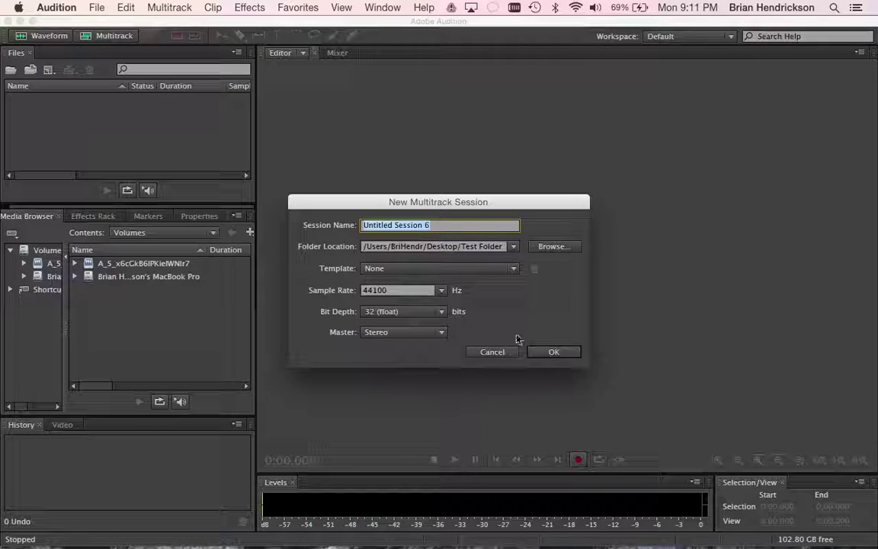
click(551, 354)
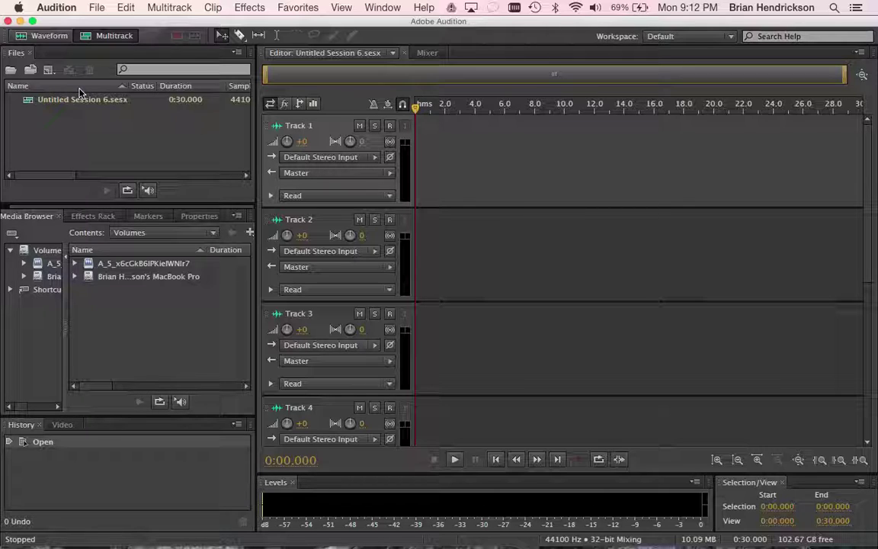
Step: Create a stereo audio file named Untitled 7 at 44100 Hz and 32-bit float
click(49, 69)
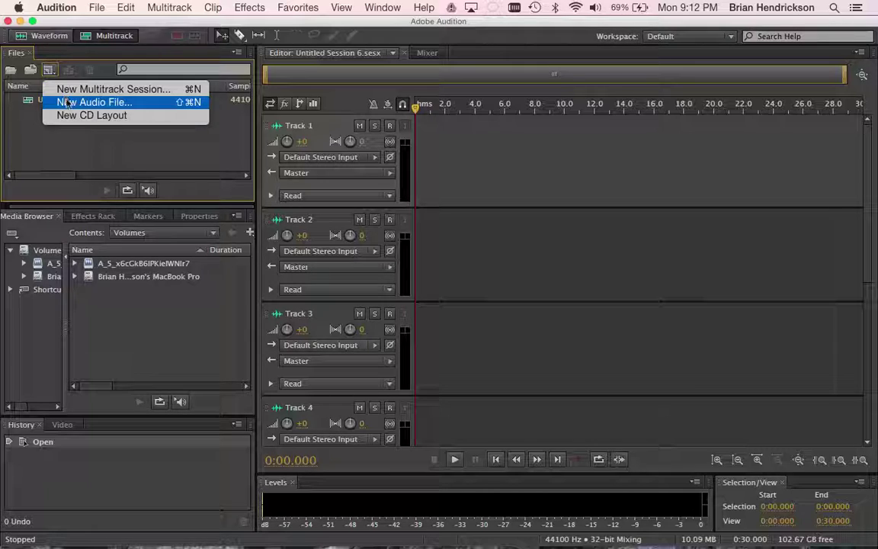
click(67, 103)
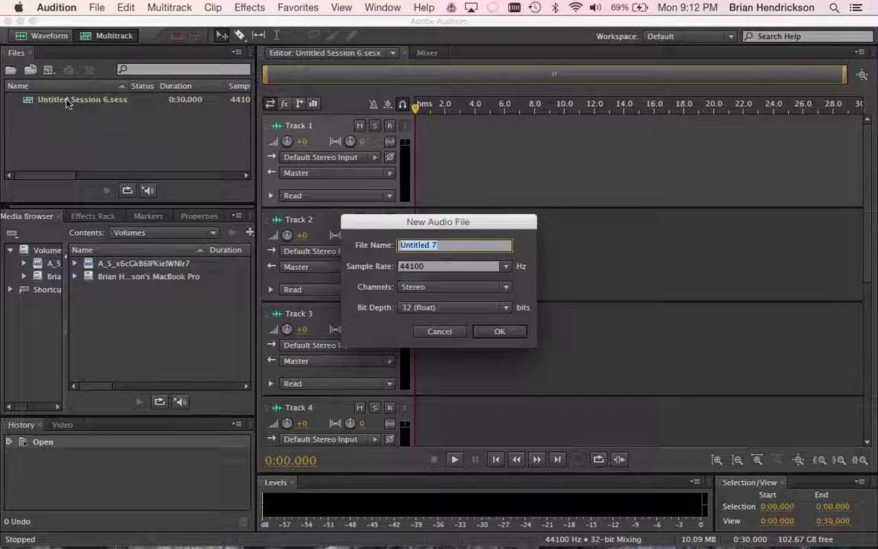
click(499, 330)
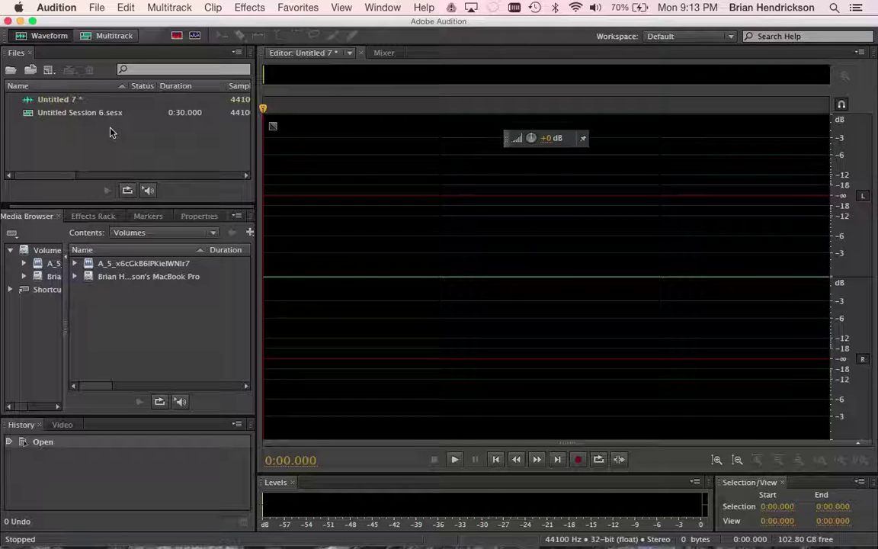
Step: Import C_ommercial.wav from the Podcast Files folder
click(31, 70)
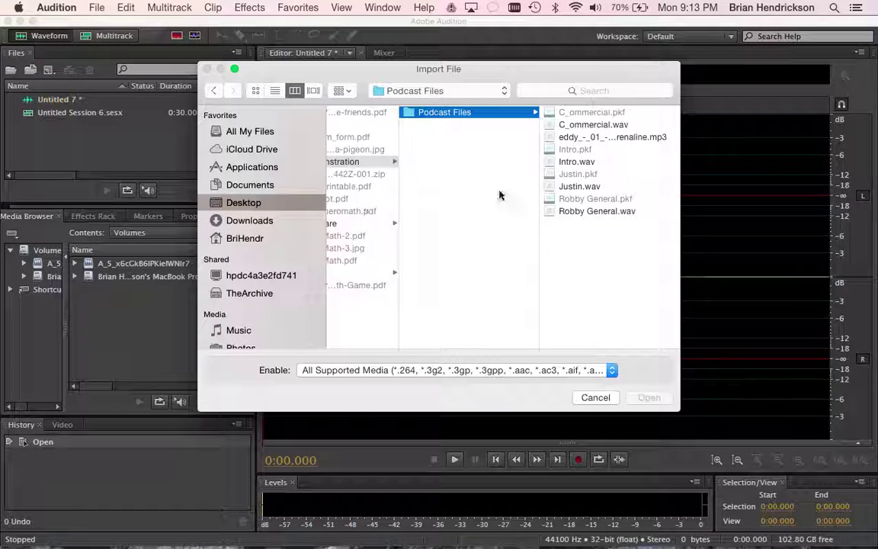
click(583, 124)
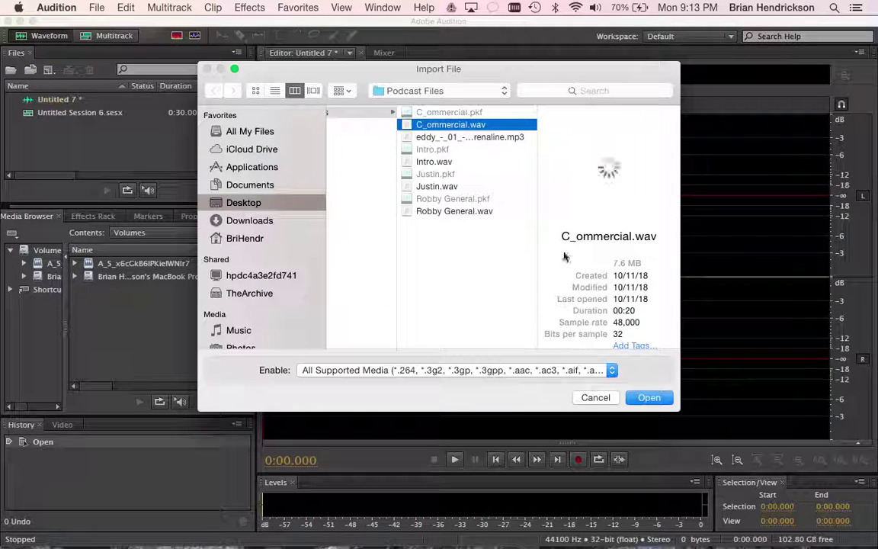
click(647, 397)
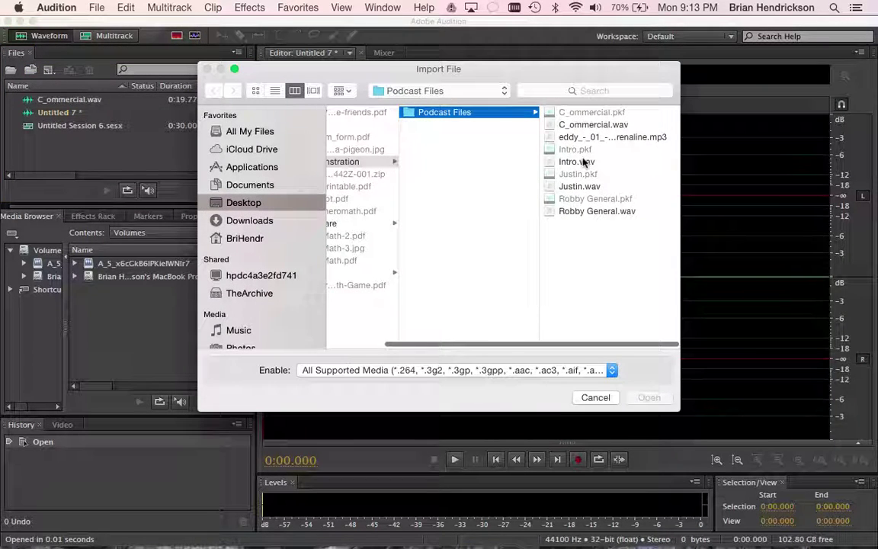
Step: Import the remaining three WAV files and the Pure Adrenaline MP3 together from the Podcast Files folder
click(577, 163)
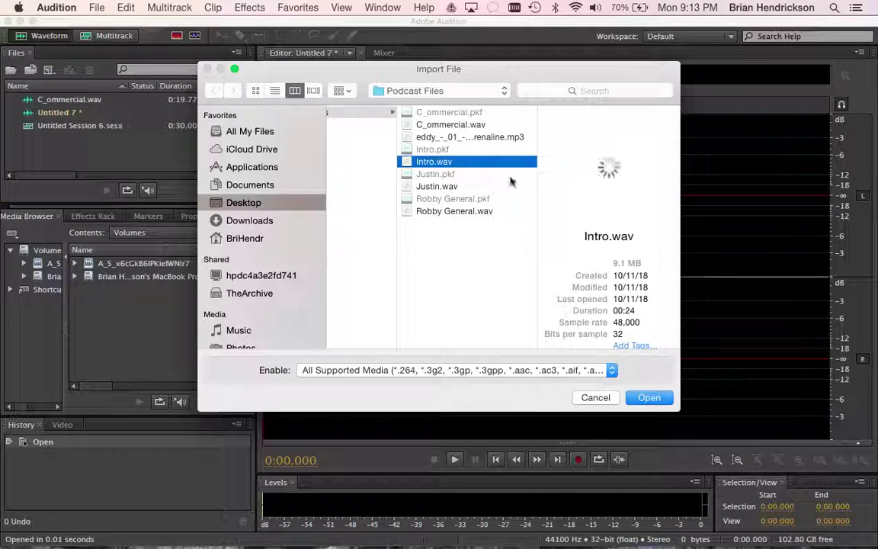
super+click(449, 187)
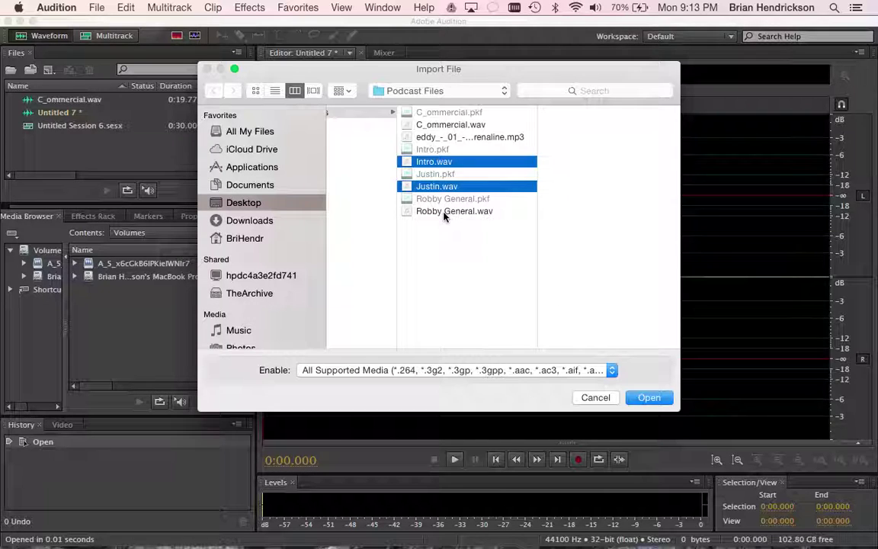
super+click(454, 211)
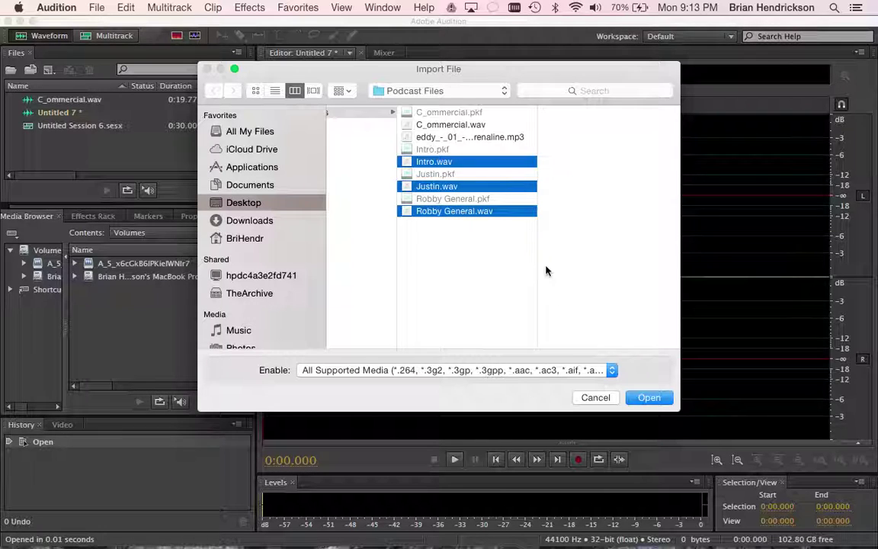
super+click(446, 138)
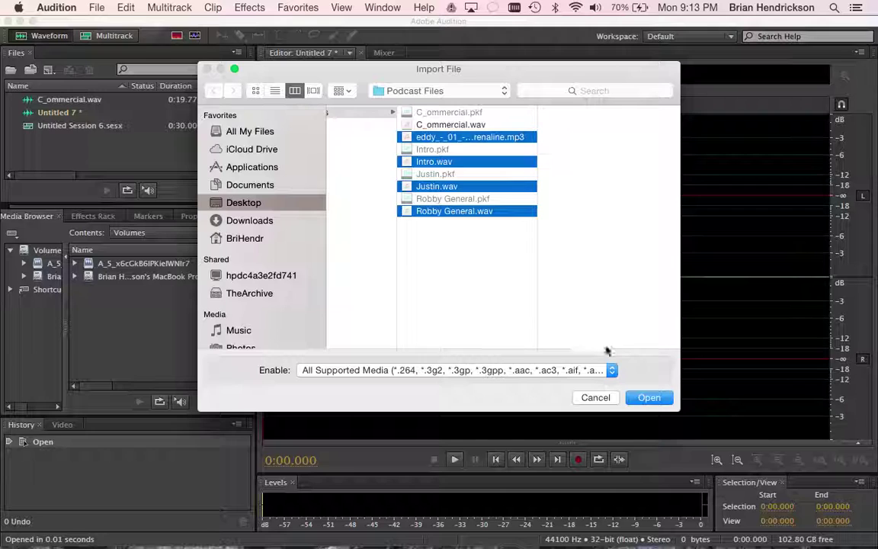
click(649, 397)
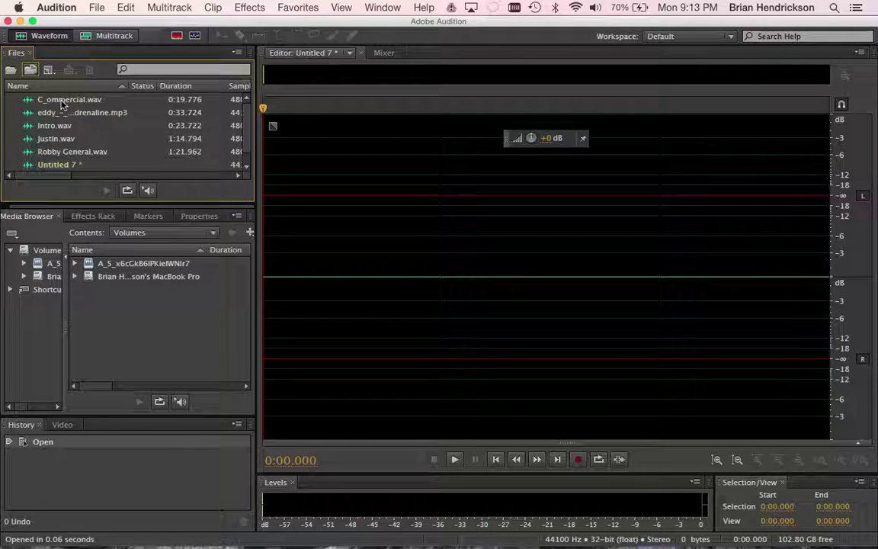
Step: Return to the multitrack session and place the Pure Adrenaline MP3 at the start of Track 2
click(117, 38)
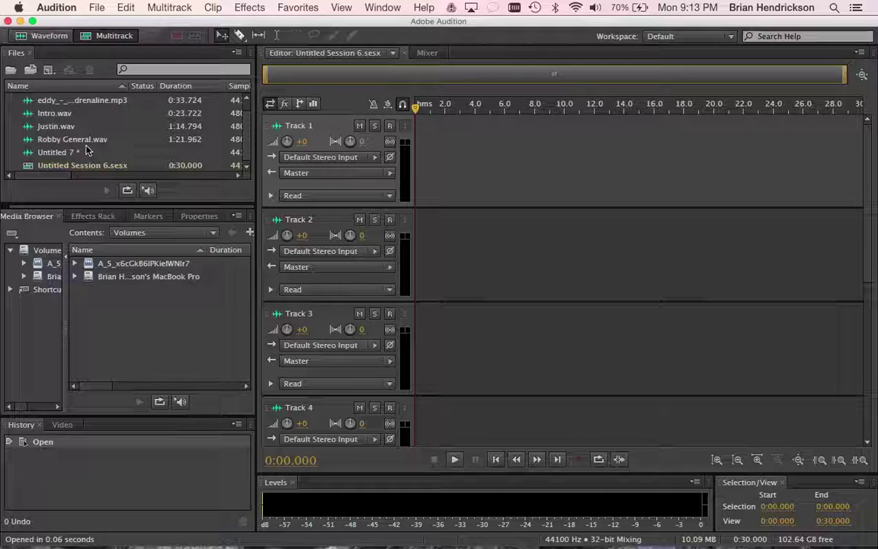
click(64, 103)
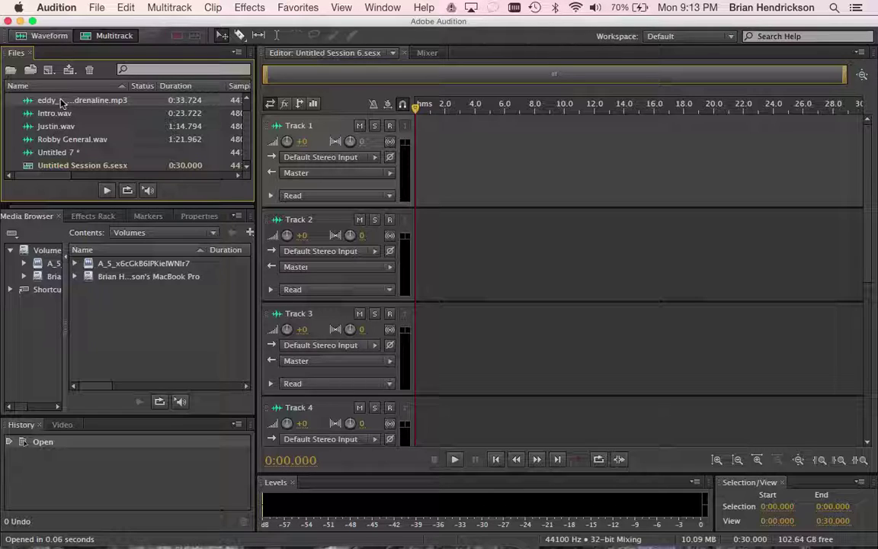
drag(62, 104, 421, 273)
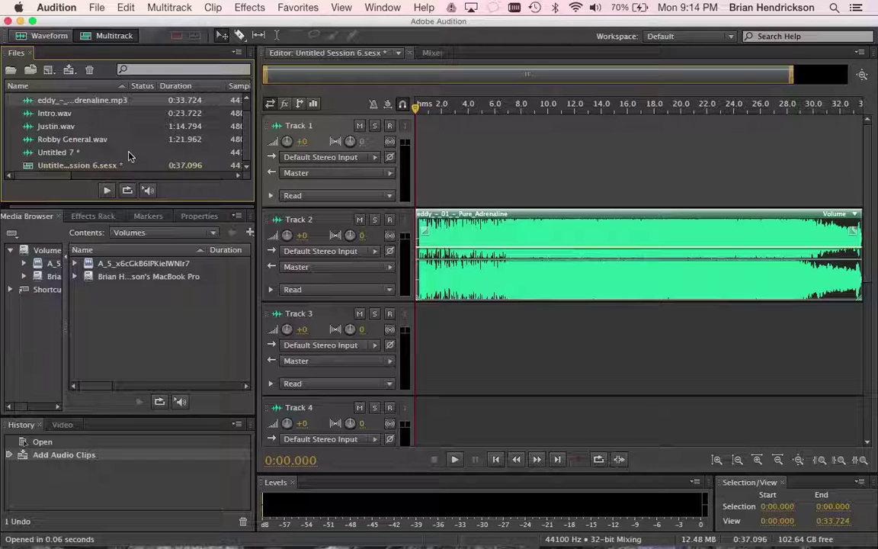
Step: Place Intro.wav on Track 1 at about 6 seconds and trim its beginning to about 7 seconds
click(59, 114)
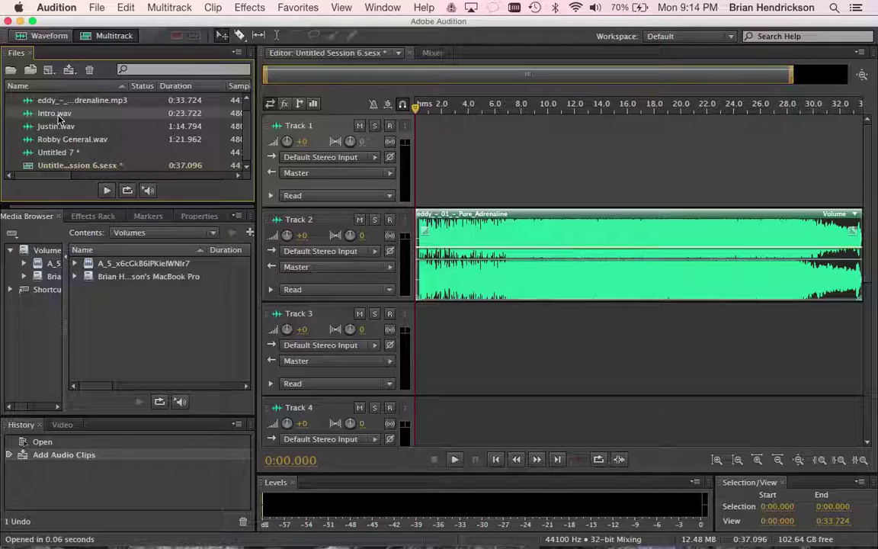
drag(65, 127, 496, 188)
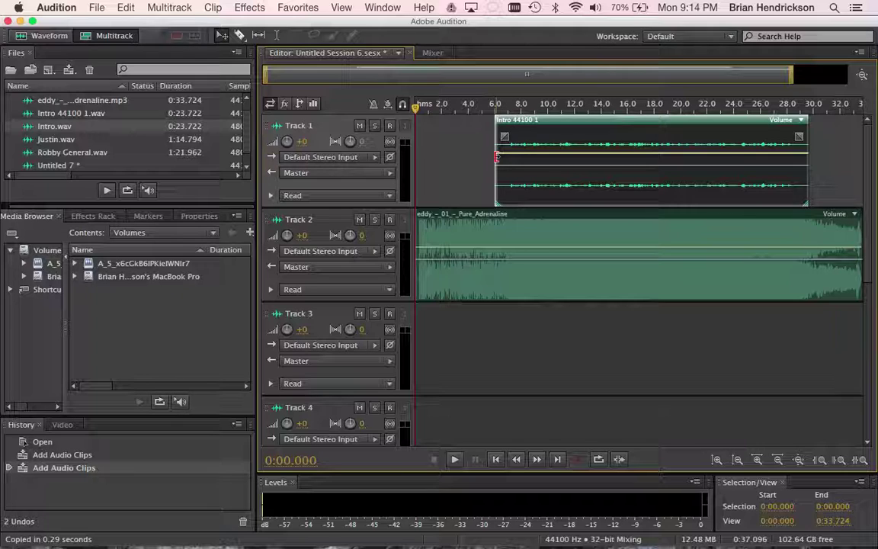
drag(496, 157, 508, 162)
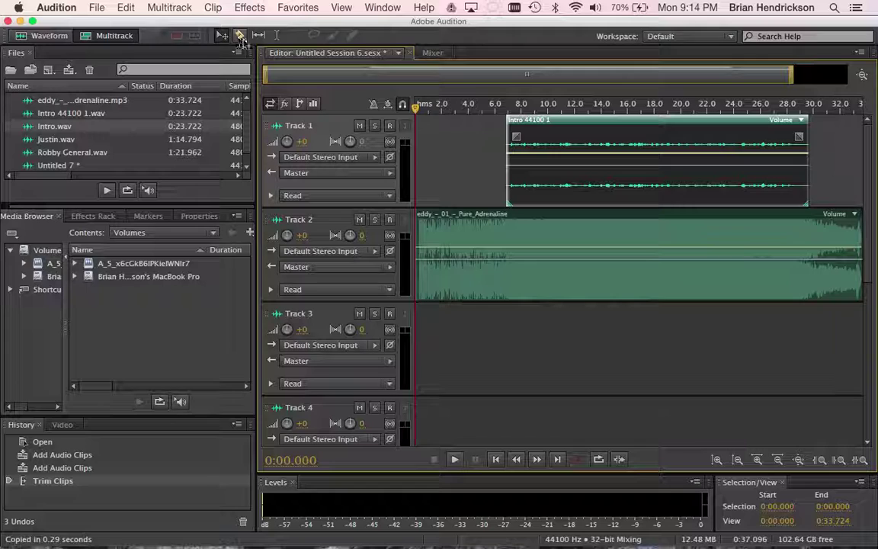
Step: Split the Track 2 music with the Razor where the intro clip begins and move the second part to about 19 seconds
click(239, 36)
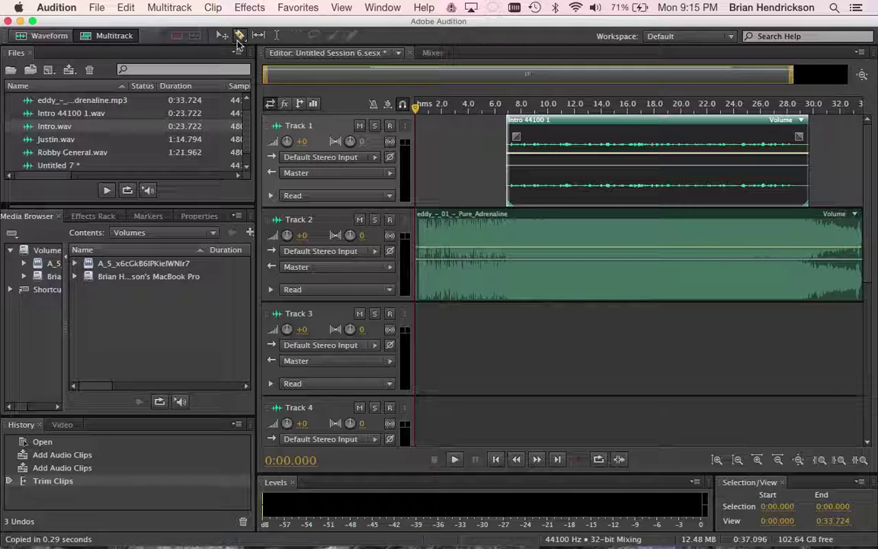
click(239, 37)
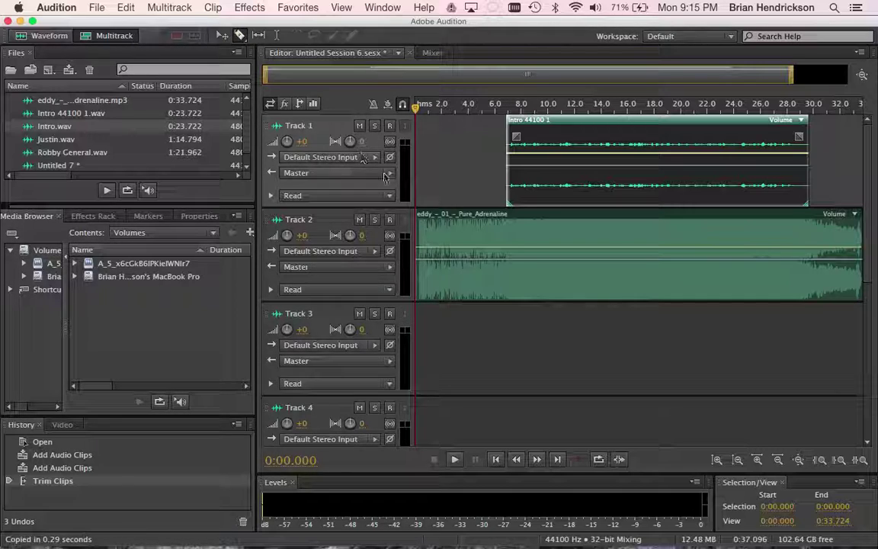
click(506, 239)
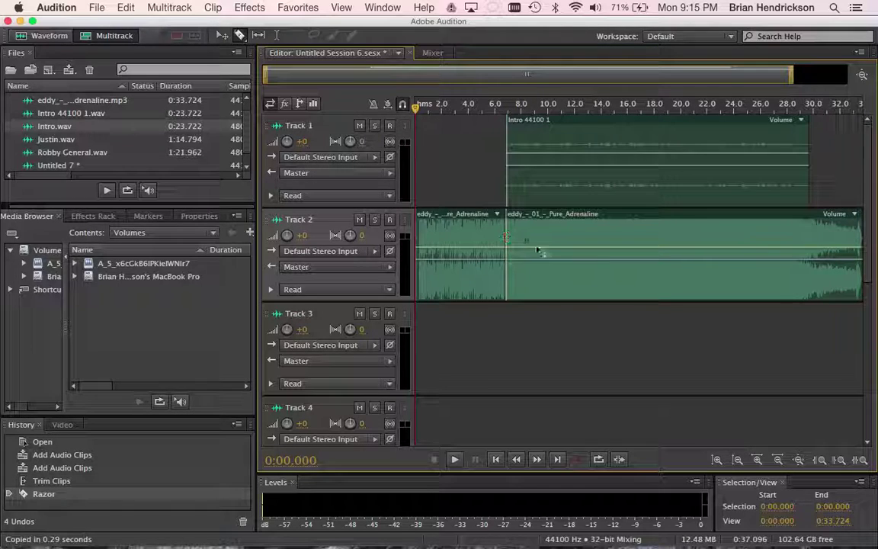
click(222, 36)
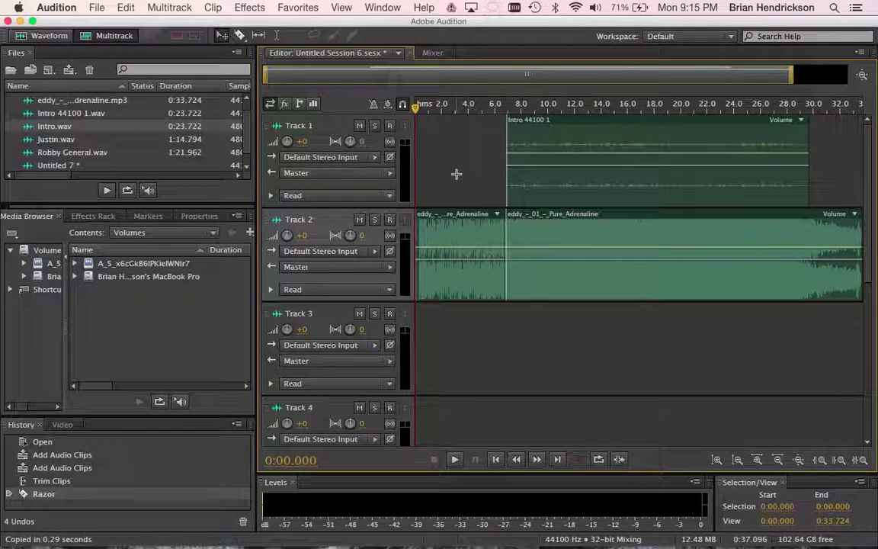
drag(589, 223, 750, 223)
Step: Extend the first music piece on Track 2 to about 8 seconds and split it again where the intro begins
drag(504, 229, 522, 235)
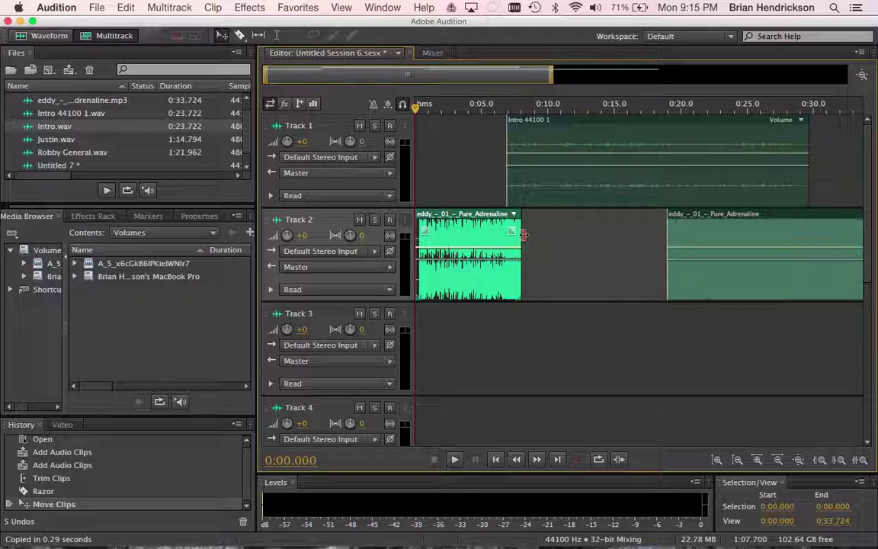
drag(524, 234, 530, 236)
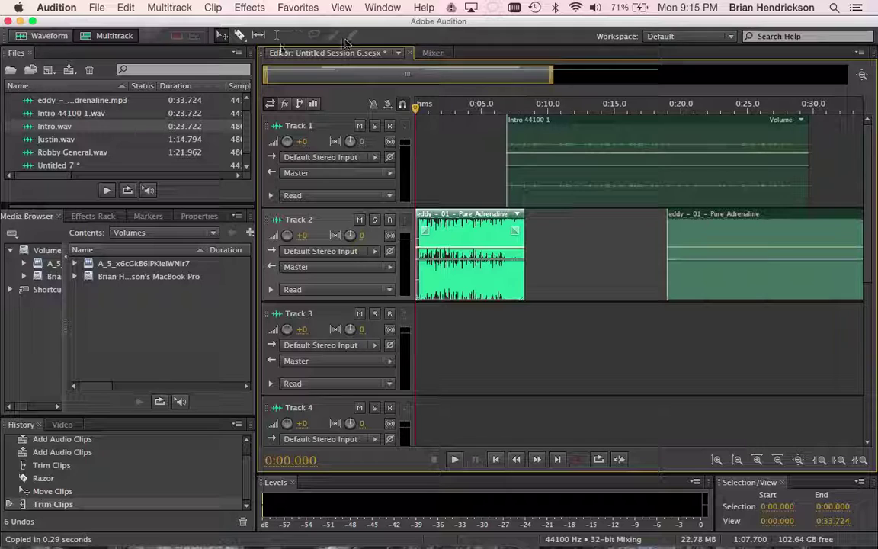
click(239, 35)
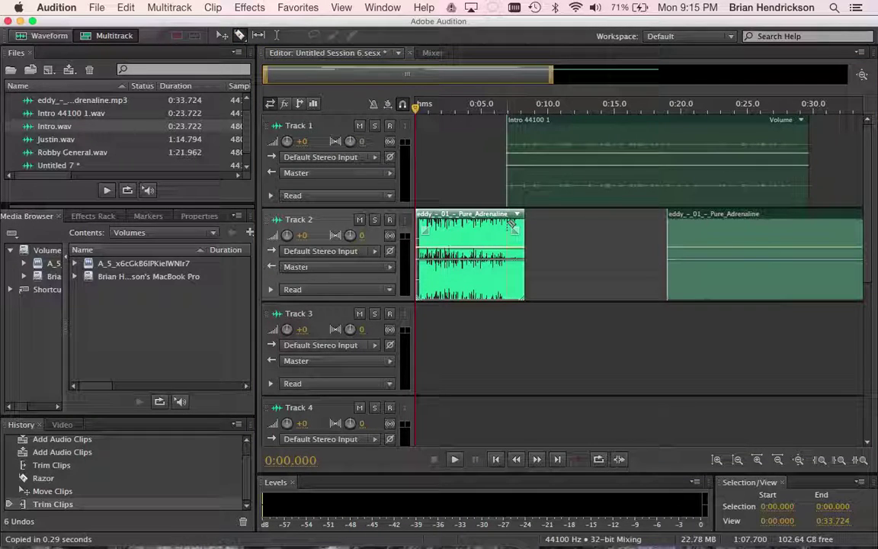
click(507, 229)
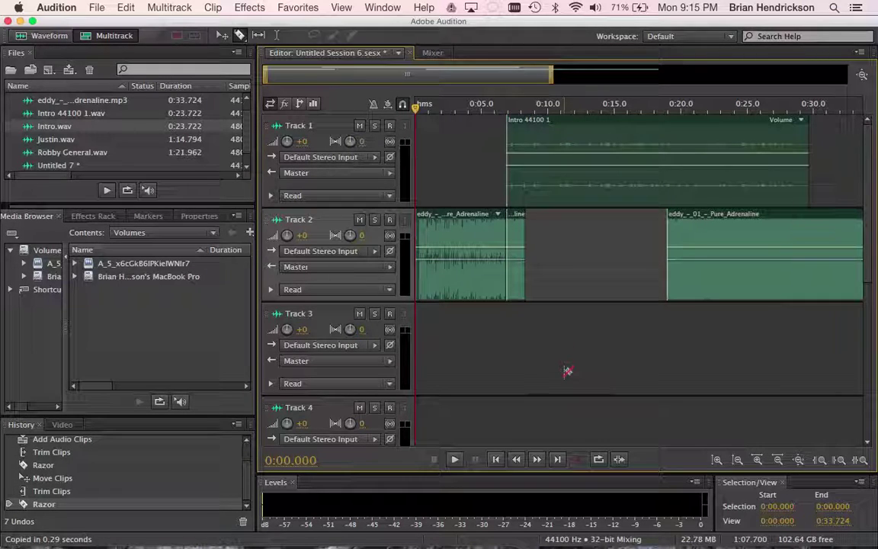
Step: Add a fade-out to the short music piece under the intro's beginning and curve it to a linear value of about -21
click(222, 35)
click(520, 236)
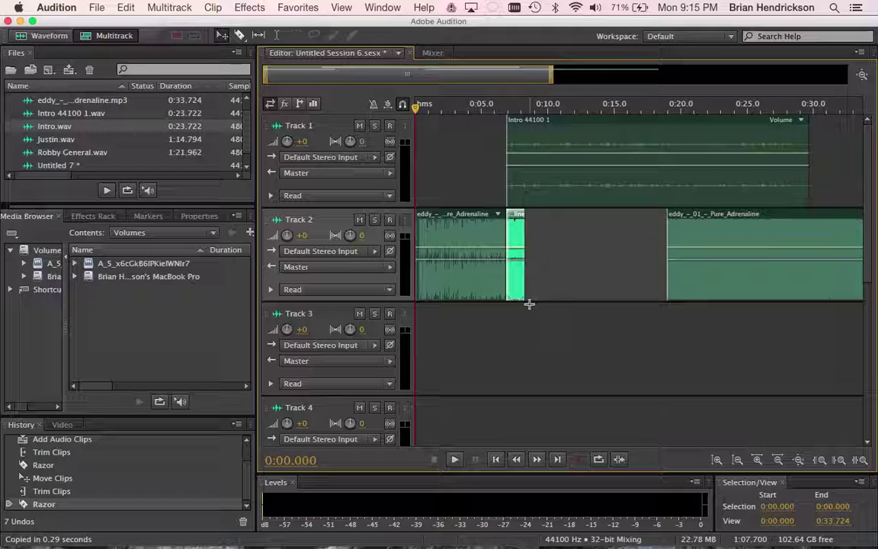
click(173, 7)
mouse_move(221, 6)
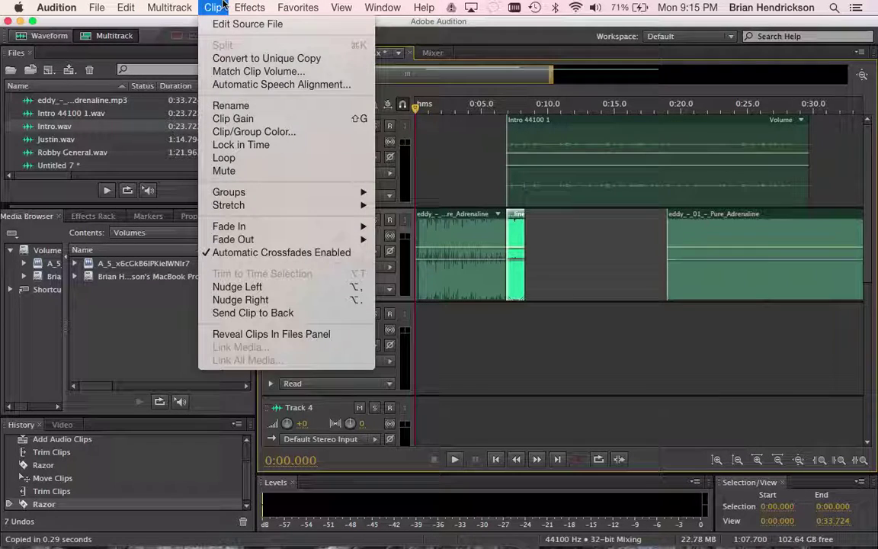
mouse_move(244, 240)
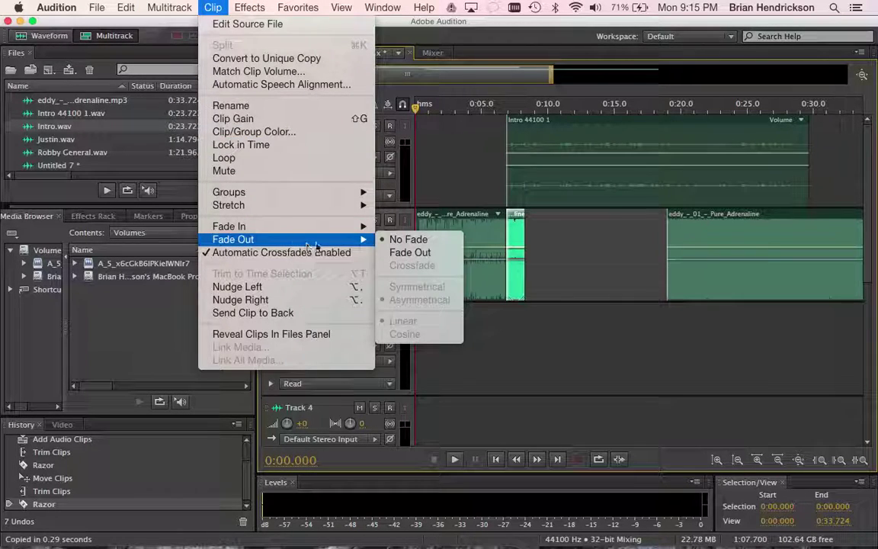
click(408, 252)
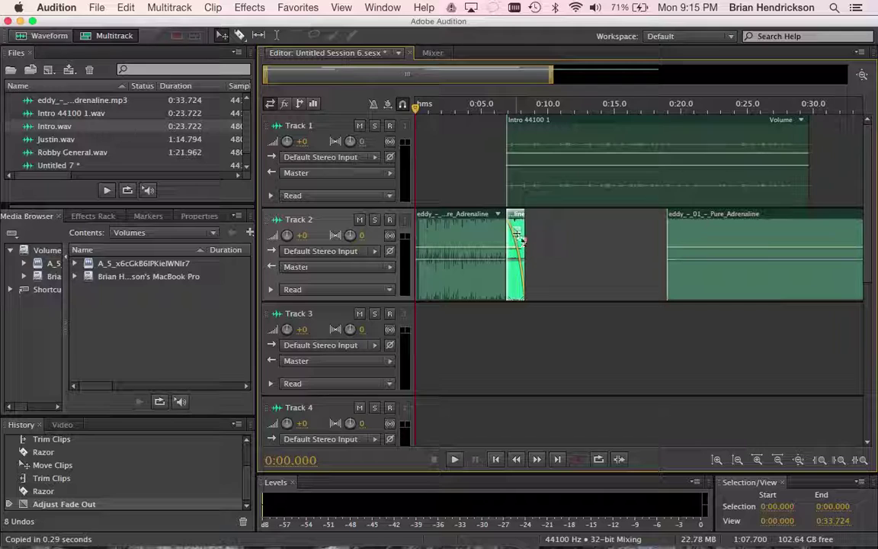
drag(517, 231, 512, 261)
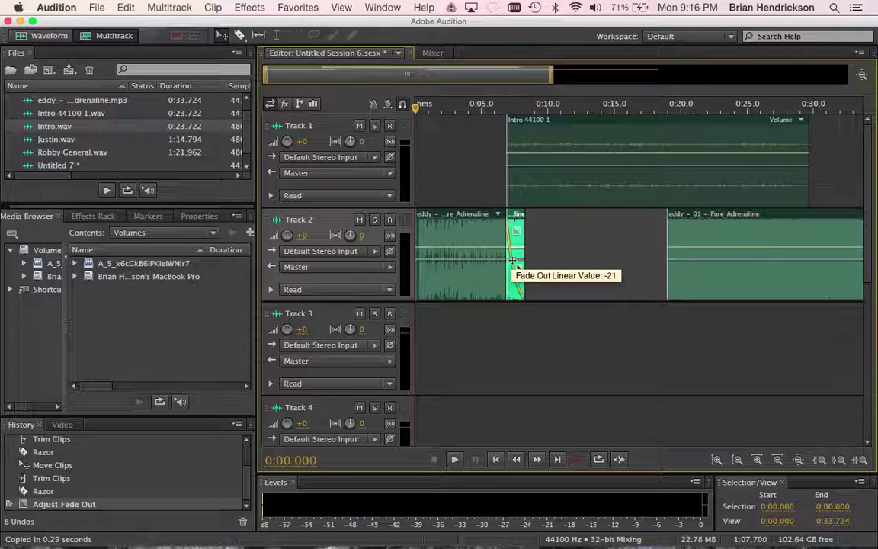
drag(512, 262, 513, 261)
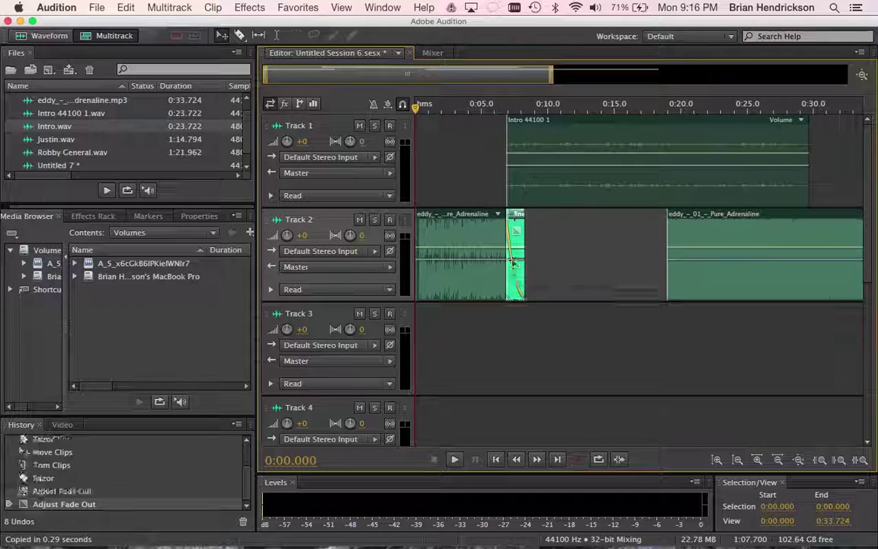
Step: Play the session from about 5.5 seconds to hear the music fade out under the intro speech
click(488, 108)
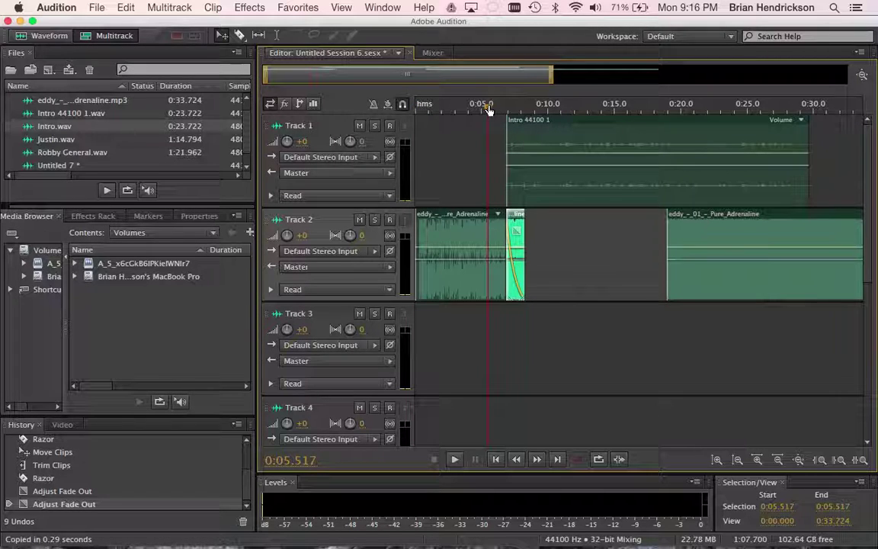
key(space)
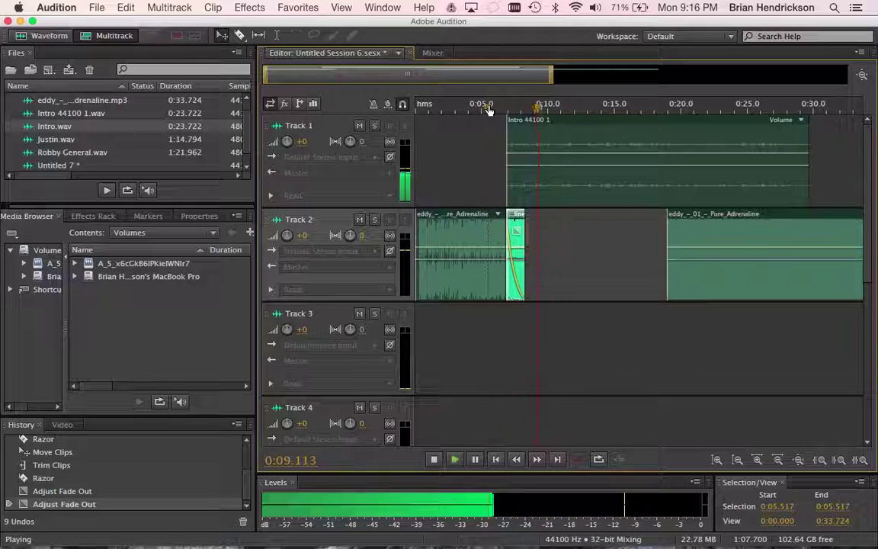
key(space)
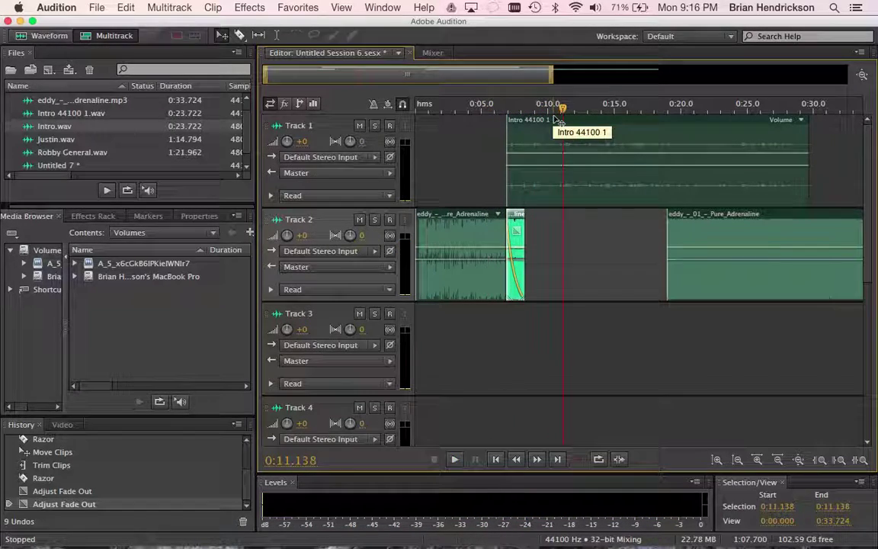
Step: Move the intro clip on Track 1 to start at about 7.7 seconds and play the transition from about 6 seconds
click(560, 124)
drag(560, 124, 497, 111)
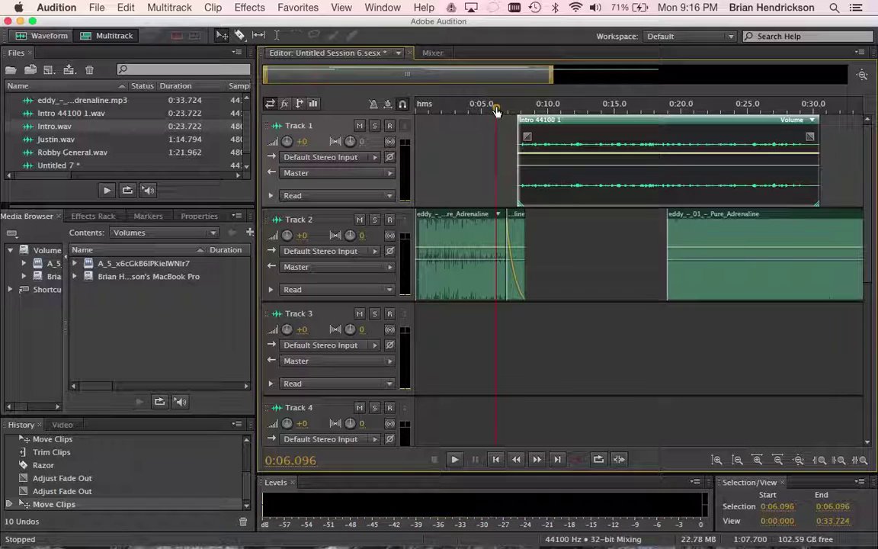
key(space)
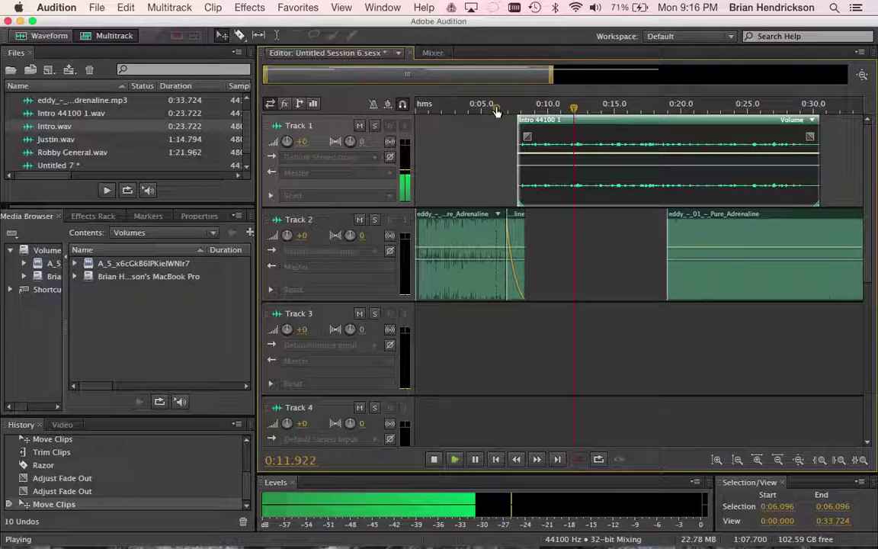
key(space)
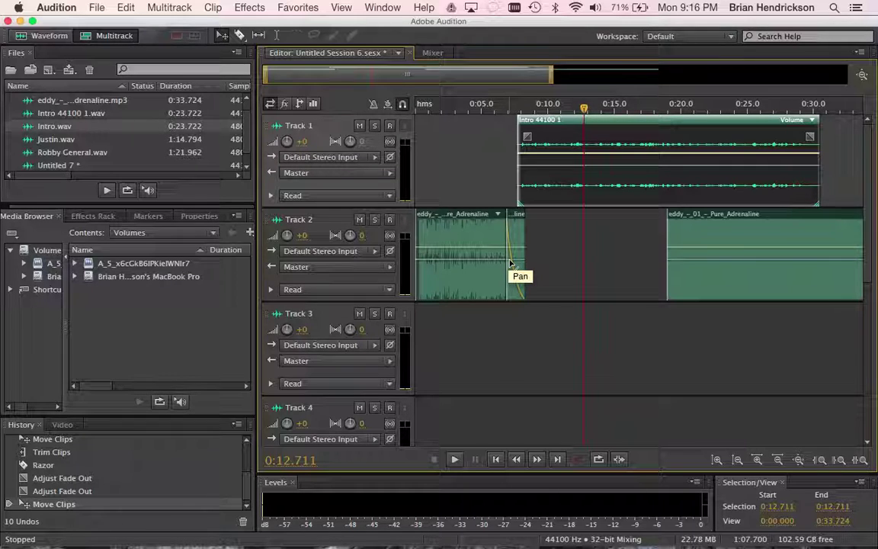
Step: Set the Track 1 volume to +15 and play the transition into the intro from about 6 seconds
click(304, 145)
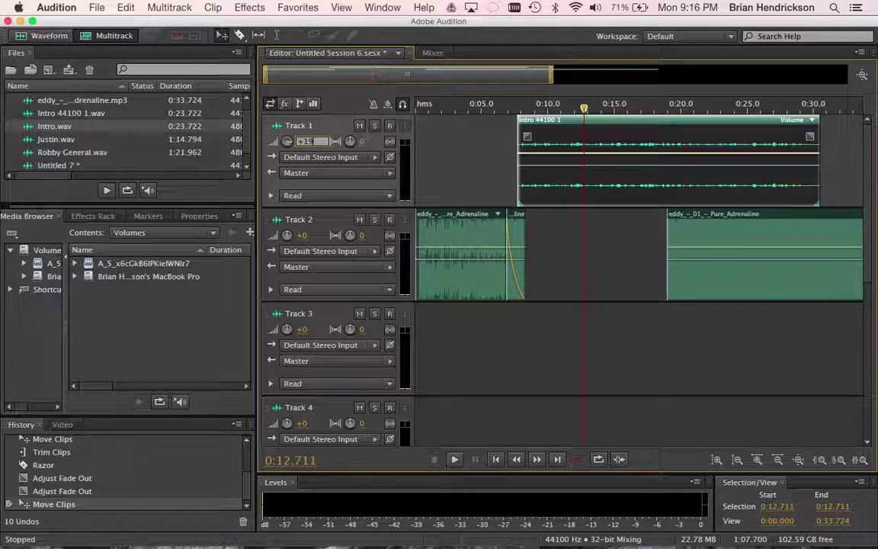
key(Return)
drag(582, 109, 496, 117)
key(space)
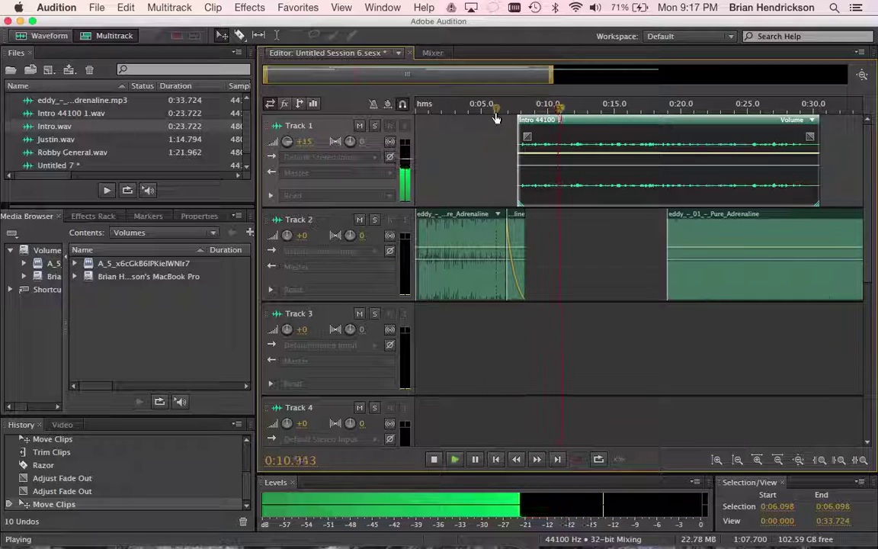
key(space)
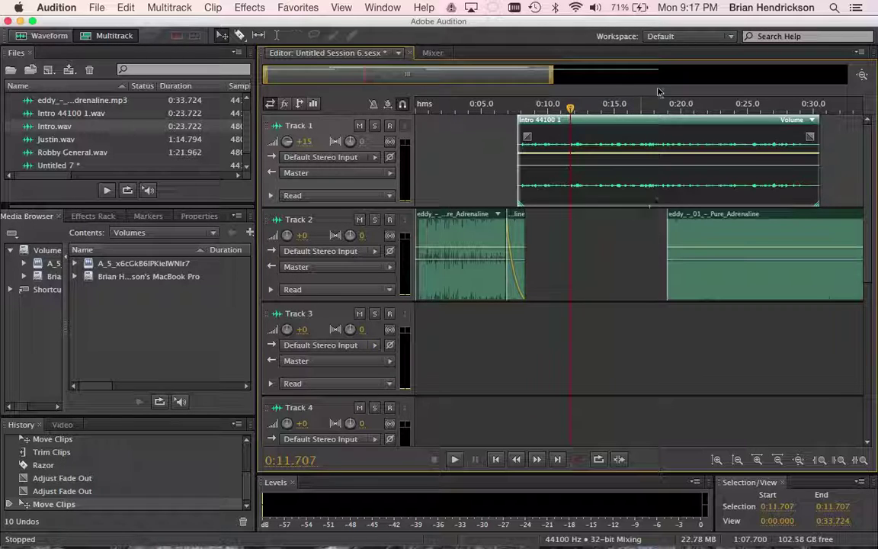
Step: Move the remaining Track 2 music to about 43 seconds and place Justin.wav on Track 1 at about 34 seconds
drag(780, 221, 875, 221)
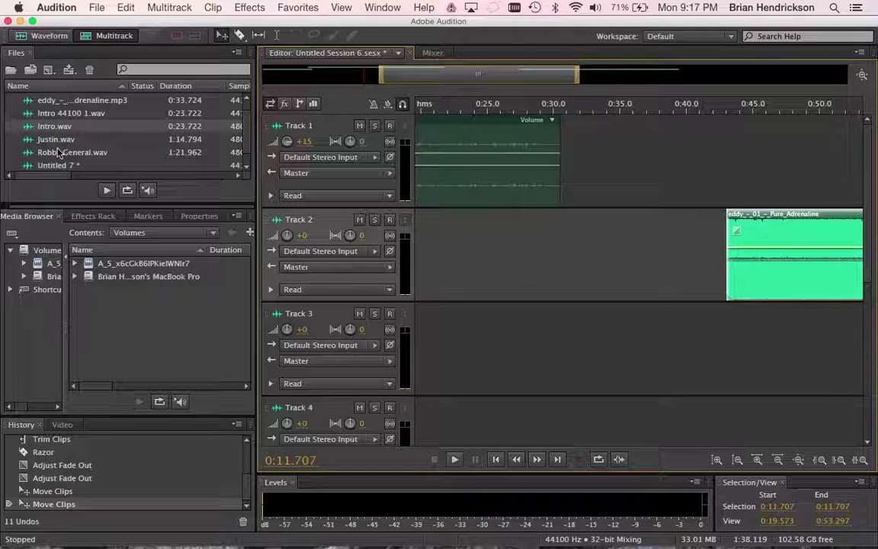
drag(50, 137, 601, 160)
mouse_move(682, 126)
mouse_down()
mouse_move(670, 127)
mouse_move(680, 126)
mouse_up()
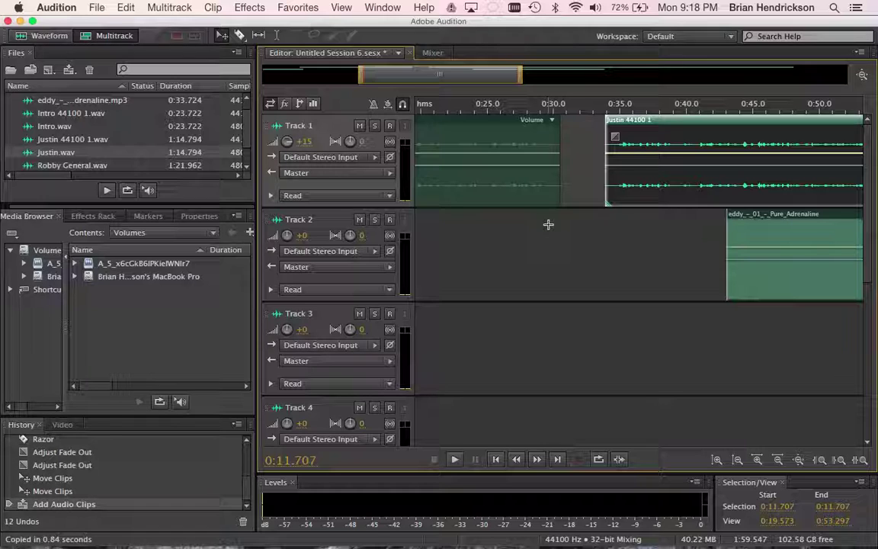
Step: Move the remaining Track 2 music to start at about 29.5 seconds and split it with the Razor at about 35 seconds
drag(750, 229, 650, 221)
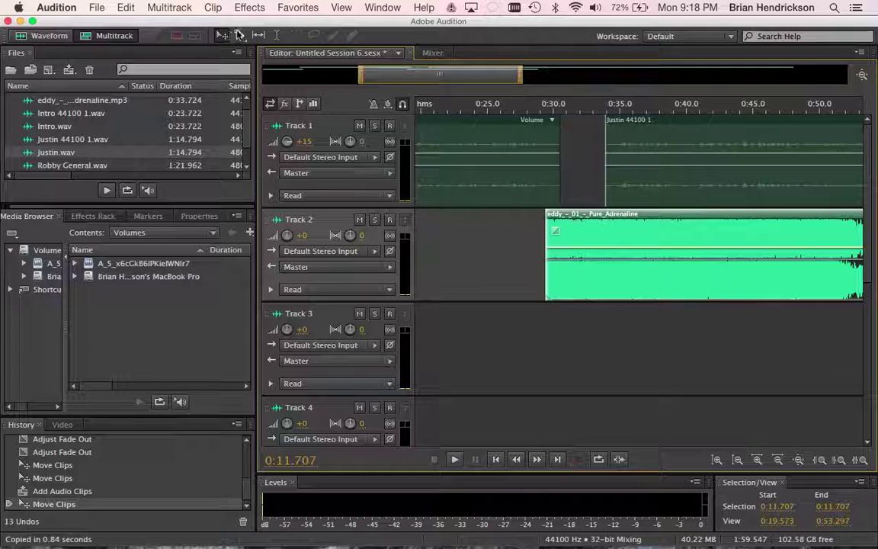
click(238, 35)
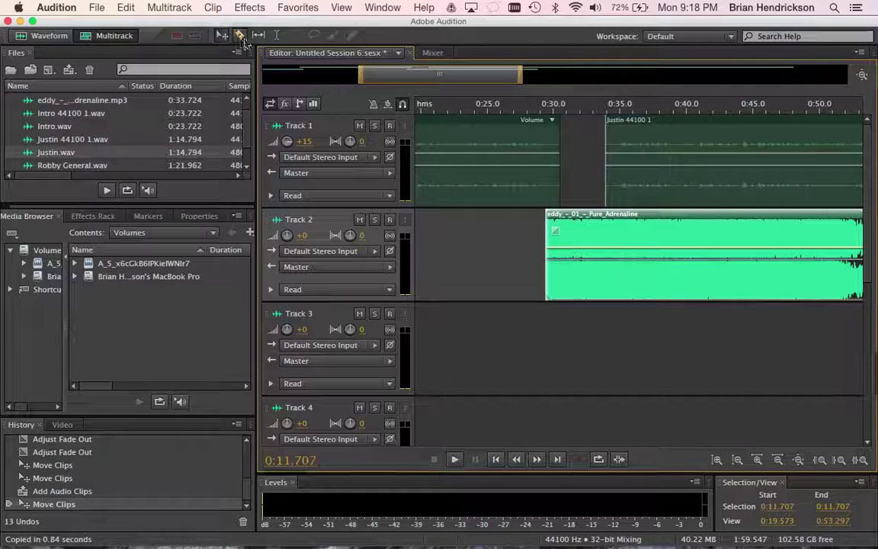
click(621, 234)
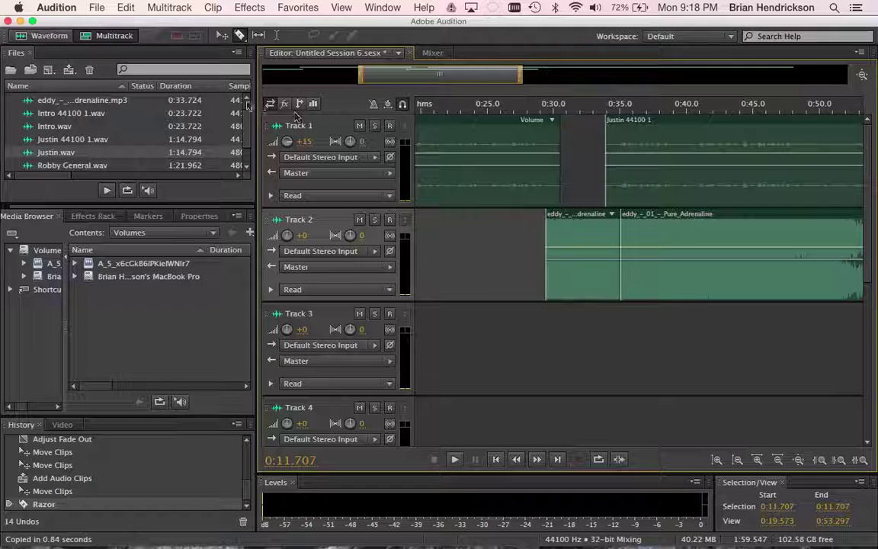
Step: Move the long music remainder to about 39 seconds and split the short piece near its middle, at about 32 seconds
click(221, 35)
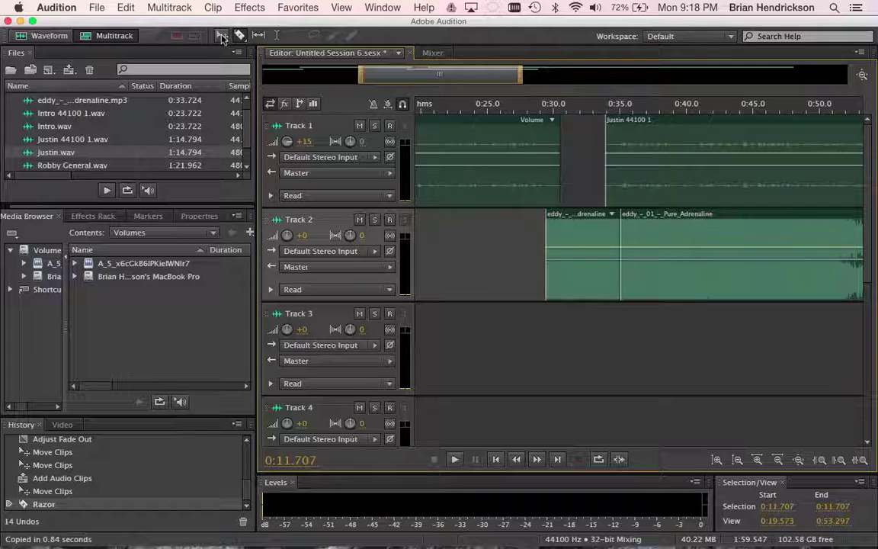
drag(736, 222, 793, 222)
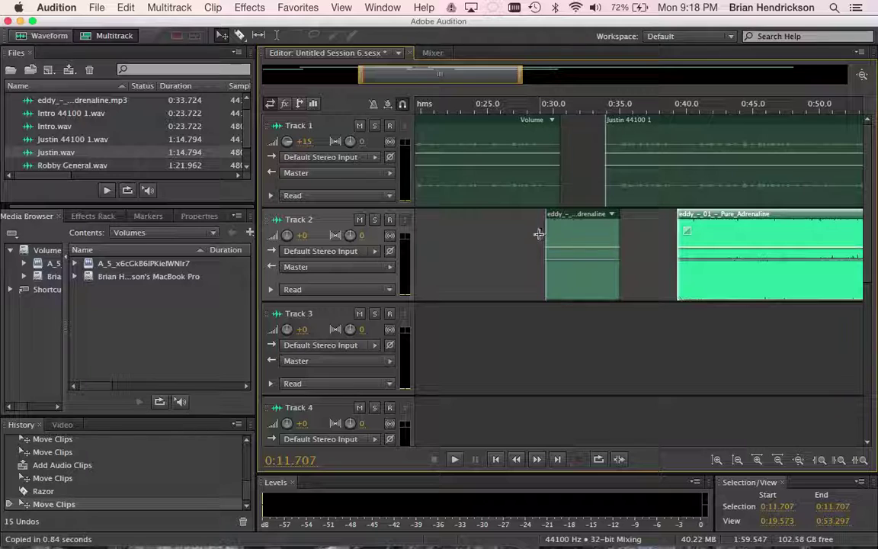
click(237, 38)
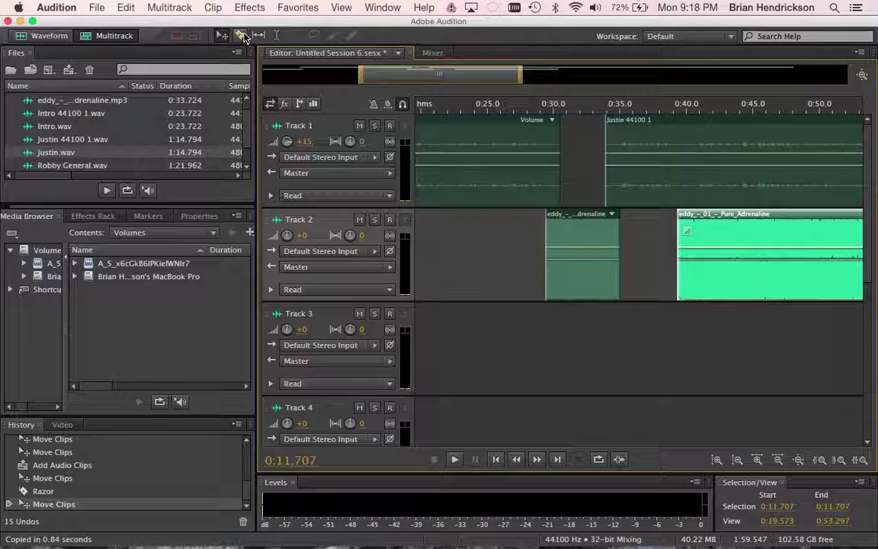
click(581, 227)
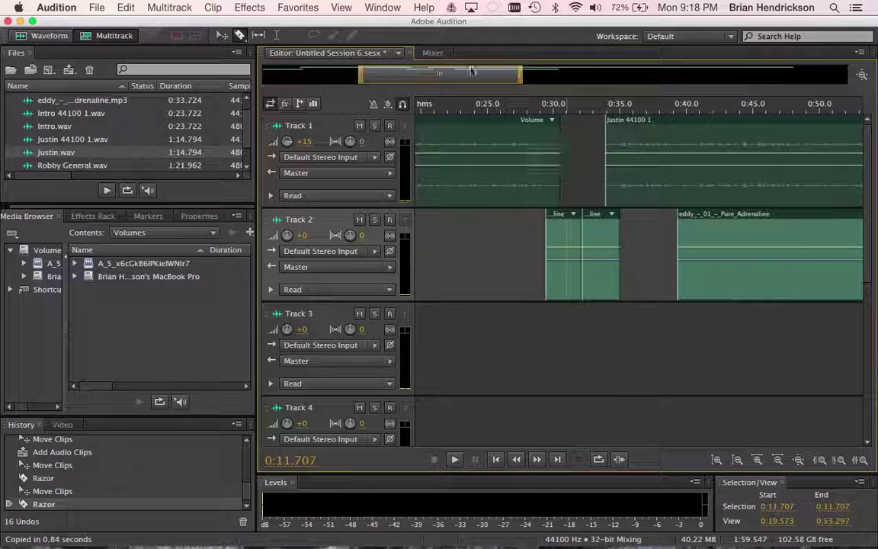
click(214, 9)
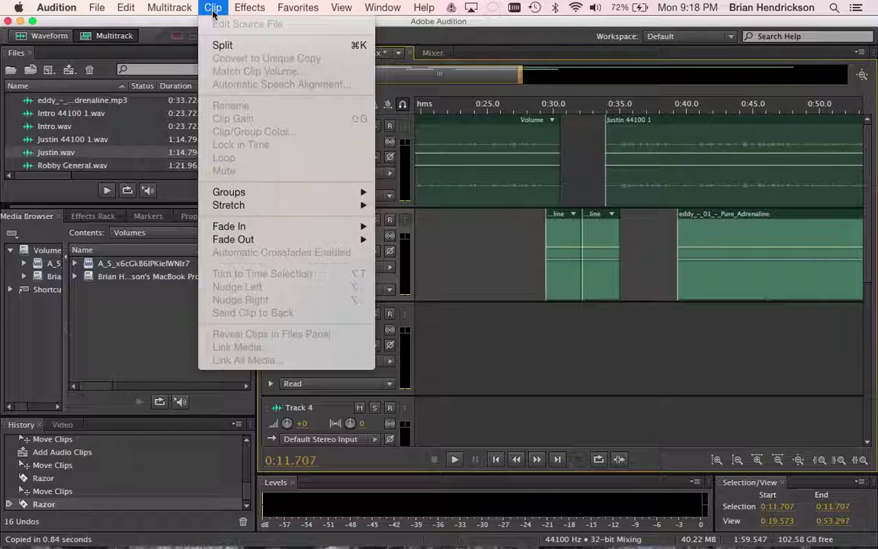
click(218, 6)
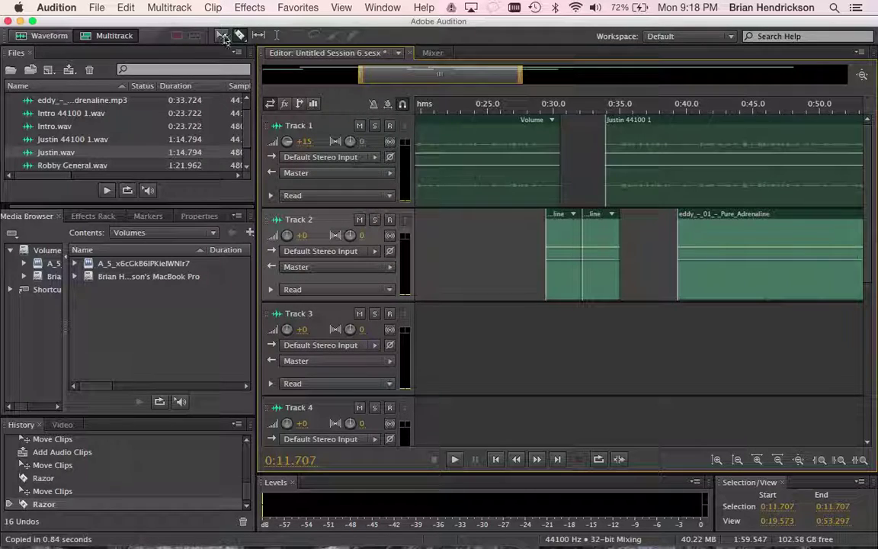
Step: Add a fade-in to the first half of the short music piece between the speech clips and straighten its curve
click(565, 235)
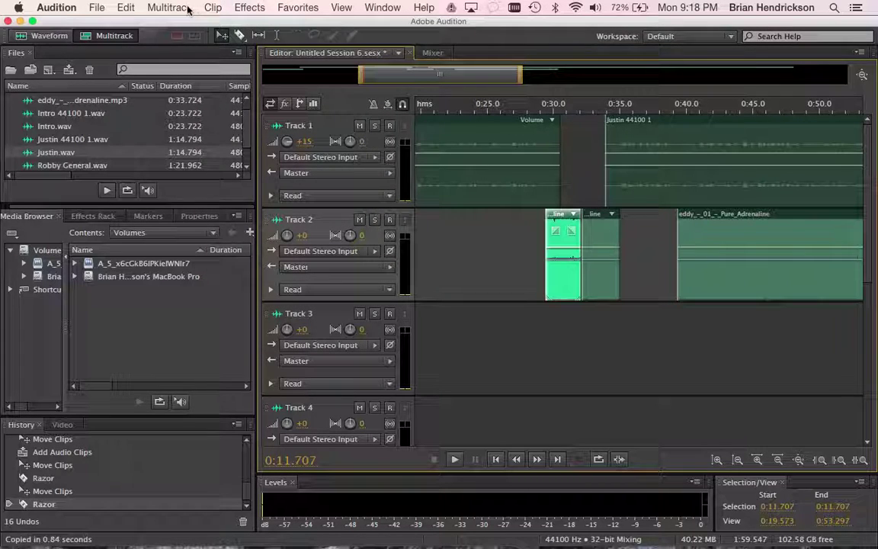
click(212, 7)
mouse_move(259, 230)
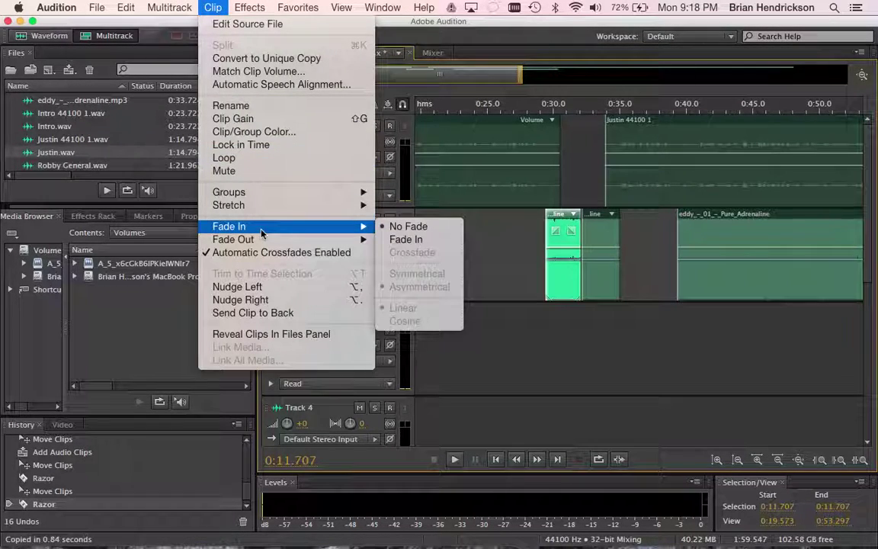
click(404, 239)
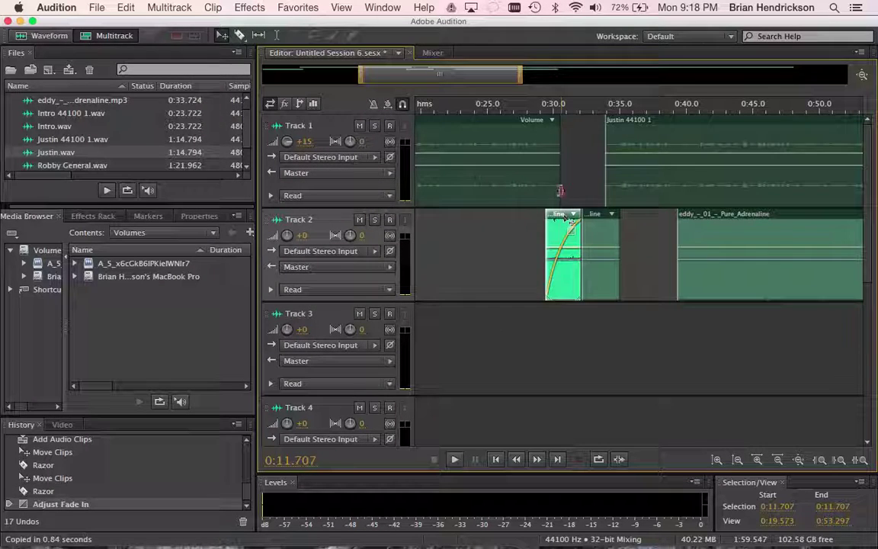
drag(571, 229, 583, 241)
Step: Add a fade-out to the second half of the short music piece, under the start of the Justin clip
click(602, 241)
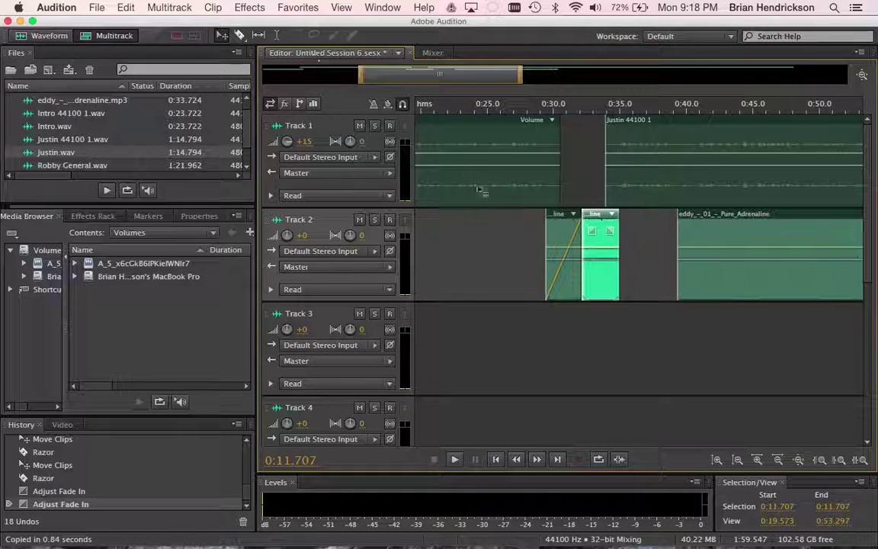
click(212, 7)
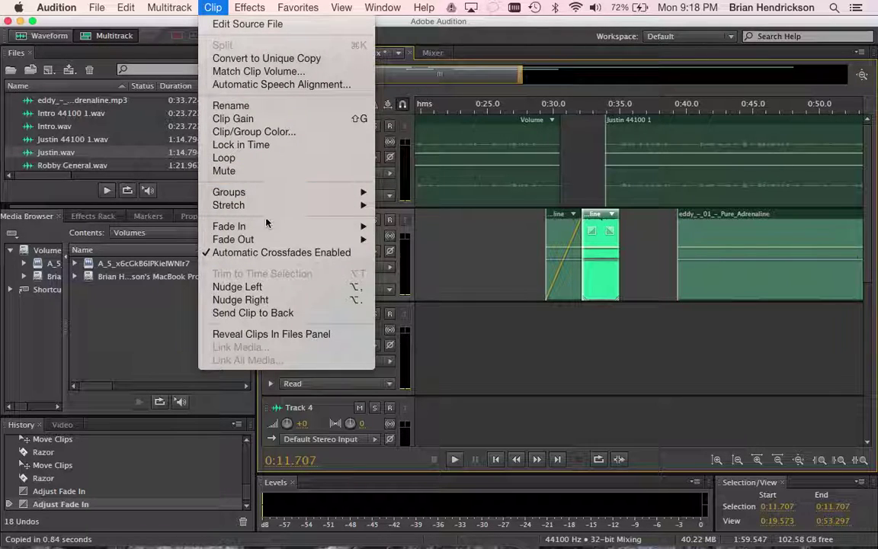
mouse_move(268, 239)
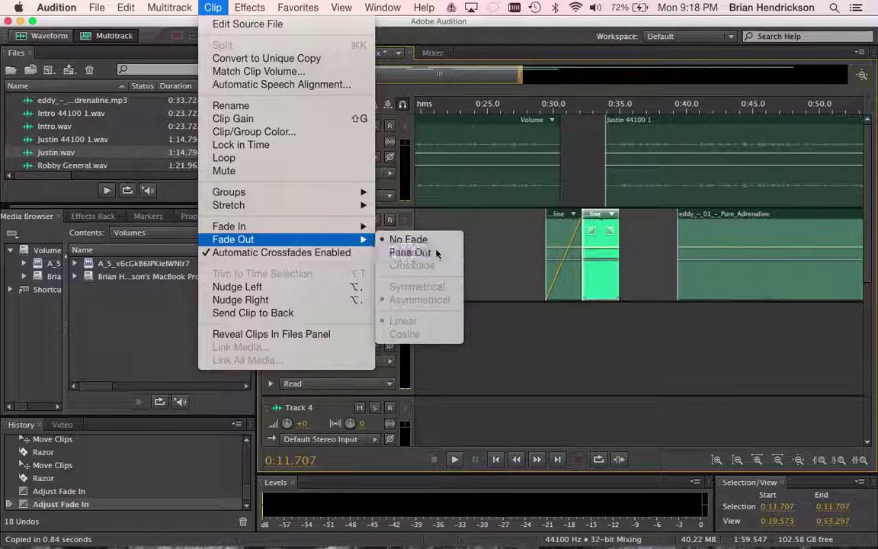
click(439, 252)
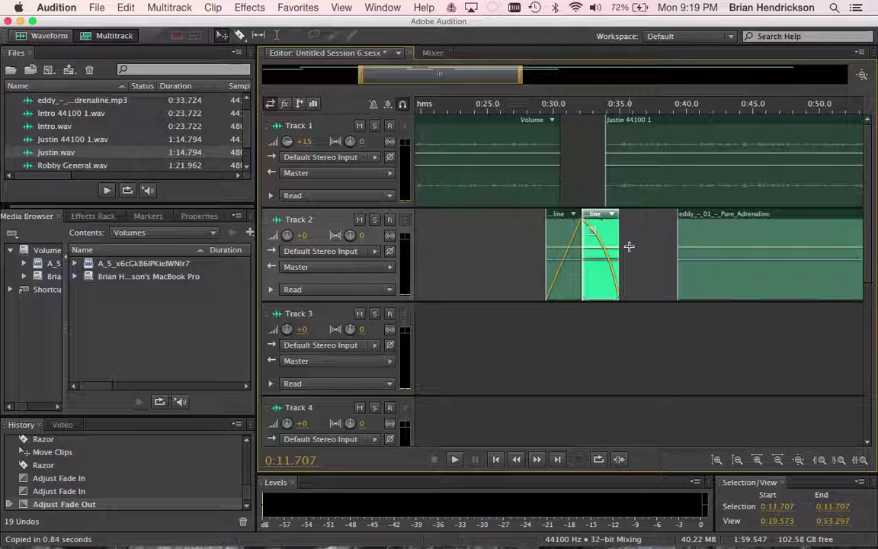
Step: Play the session from about 27 seconds to hear the music transition between the two speech clips
click(520, 108)
key(space)
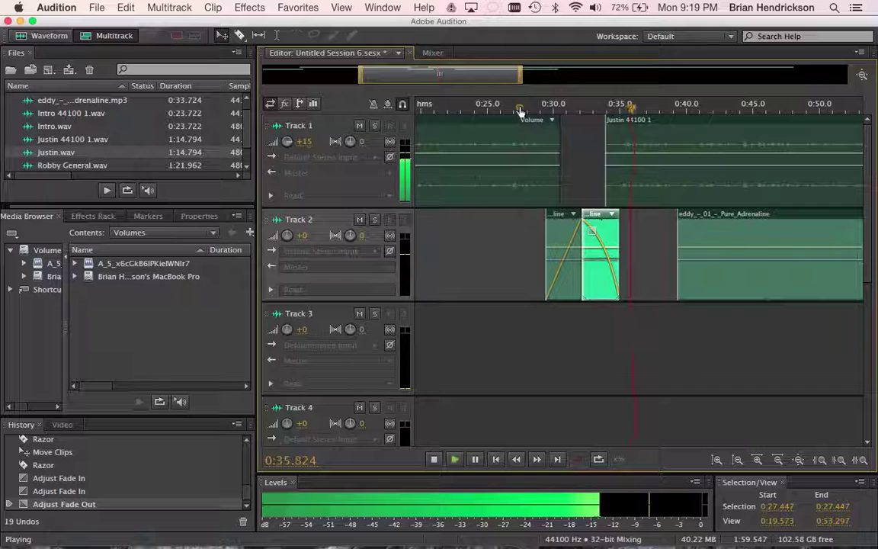
key(space)
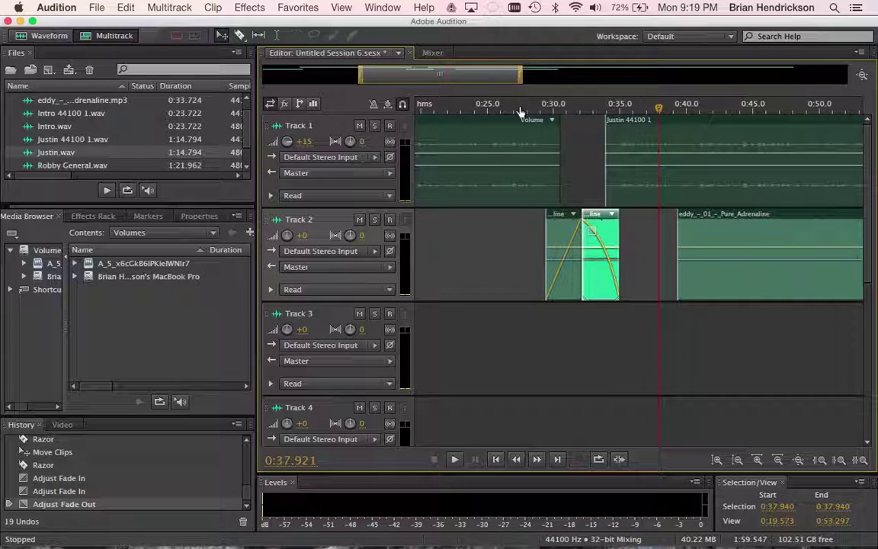
Step: Move the remaining Track 2 music to about 2:00 and place C_ommercial.wav on Track 1 at about 1:53.5
drag(504, 76, 591, 76)
drag(575, 223, 838, 242)
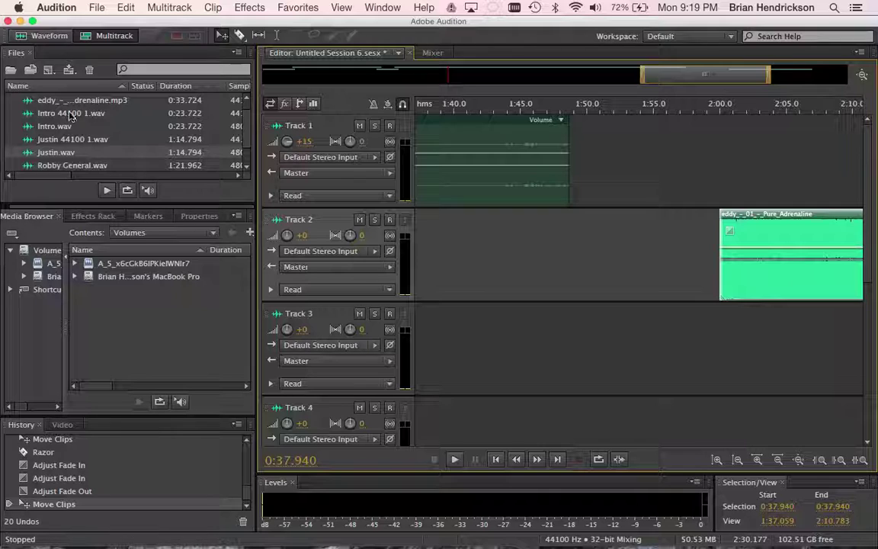
scroll(98, 139, down, 2)
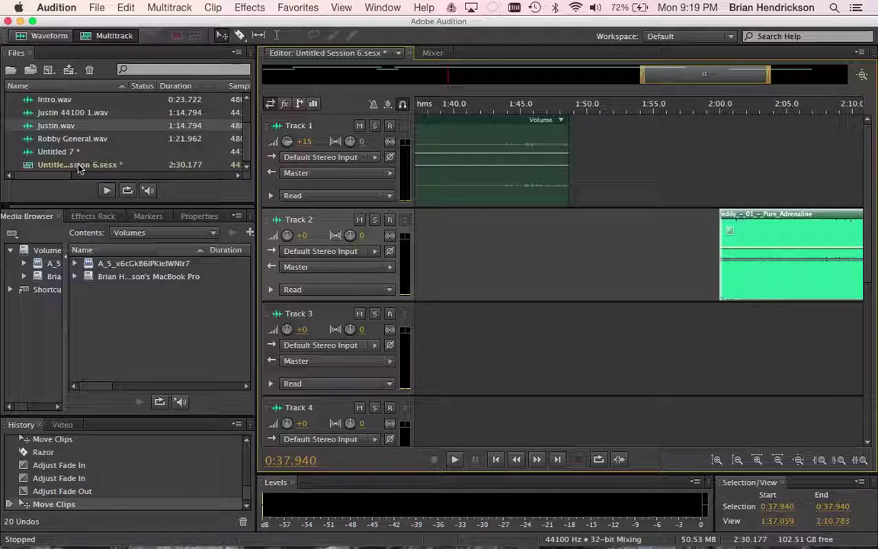
scroll(76, 150, up, 3)
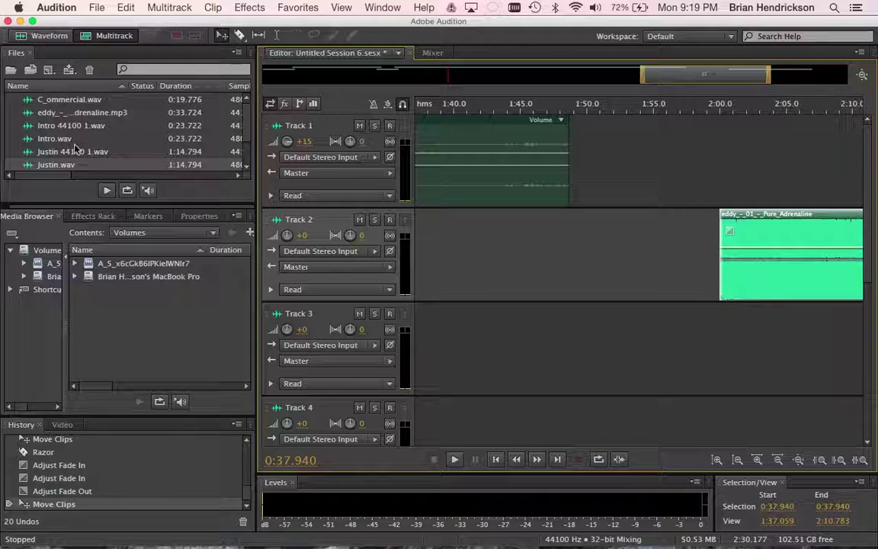
click(67, 103)
drag(58, 103, 632, 172)
Step: Move the remaining Track 2 music to start at about 1:48 and split it just after the commercial begins, at about 1:54
drag(828, 218, 674, 237)
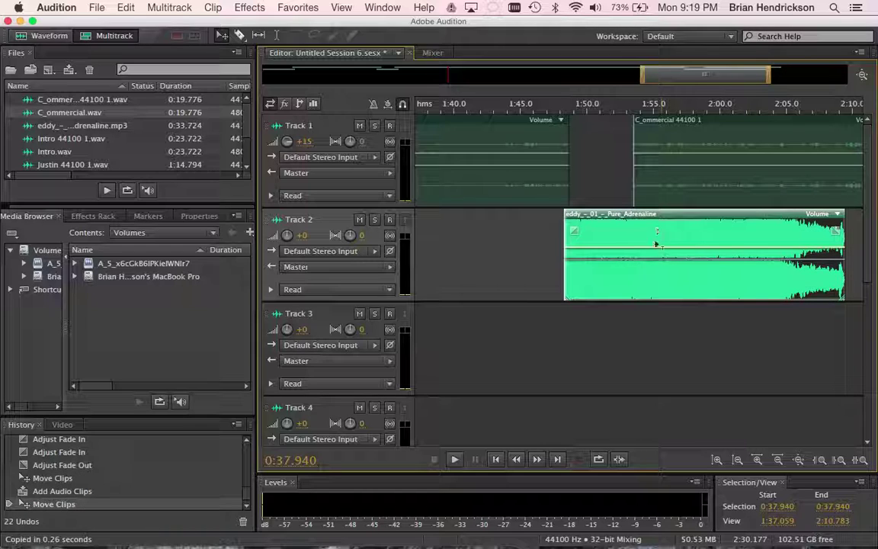
click(238, 35)
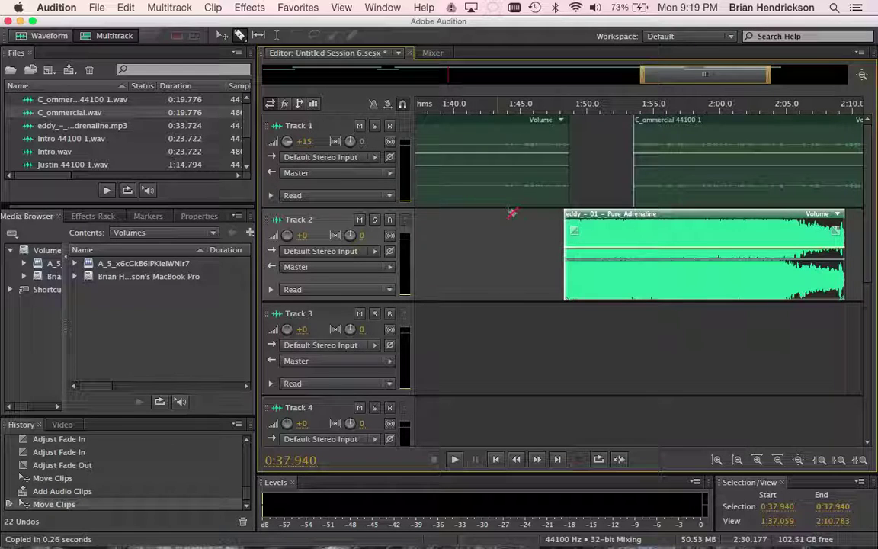
click(640, 230)
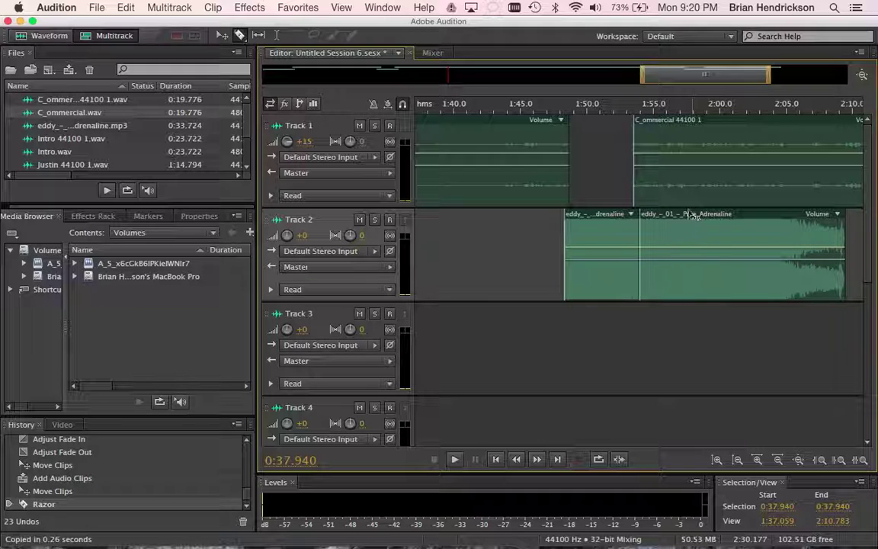
Step: Move the longer Track 2 music piece to start at about 2:07 and delete the short piece before the commercial
drag(751, 218, 874, 220)
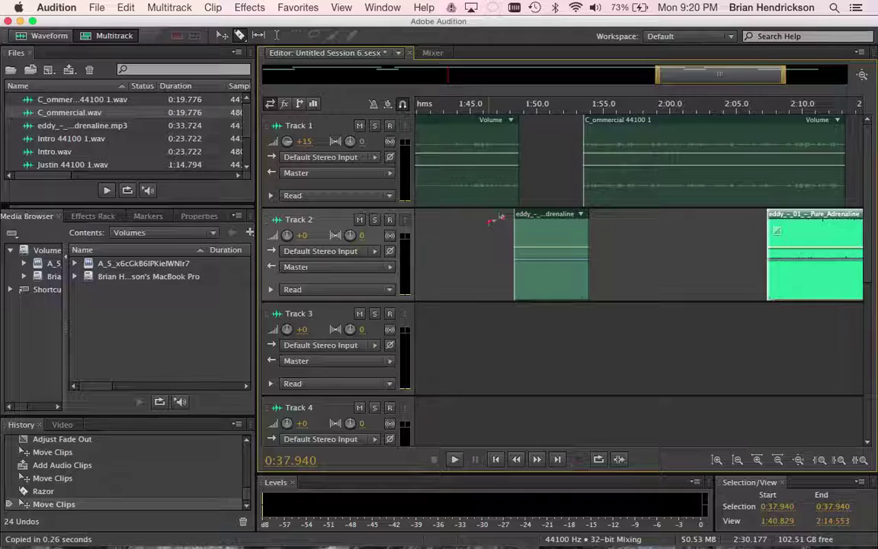
click(566, 219)
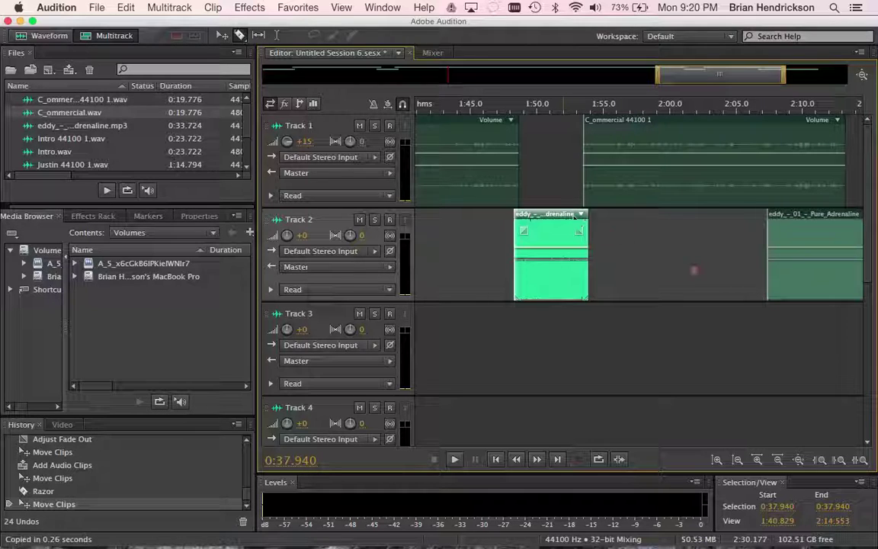
key(Delete)
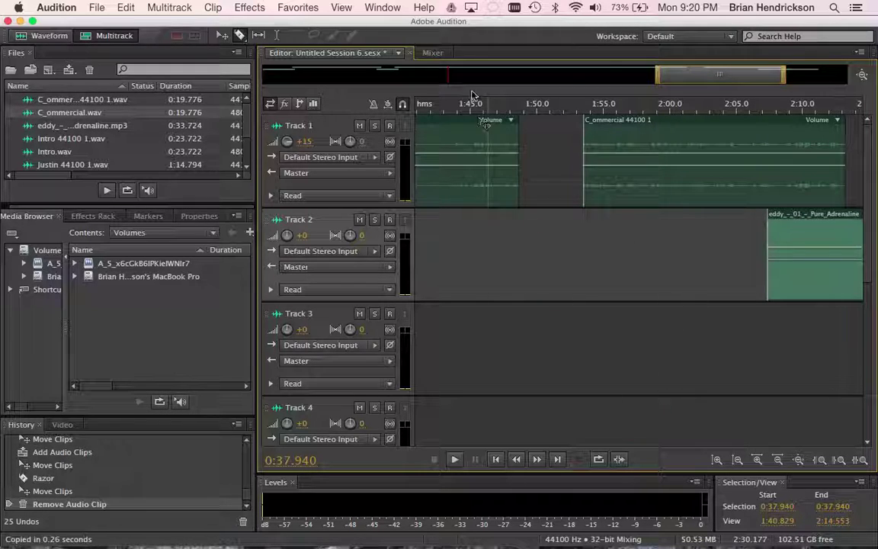
Step: Copy the fade-in music piece from the first transition and place it on Track 2 at about 1:48, under the end of the Justin clip
drag(680, 80, 398, 82)
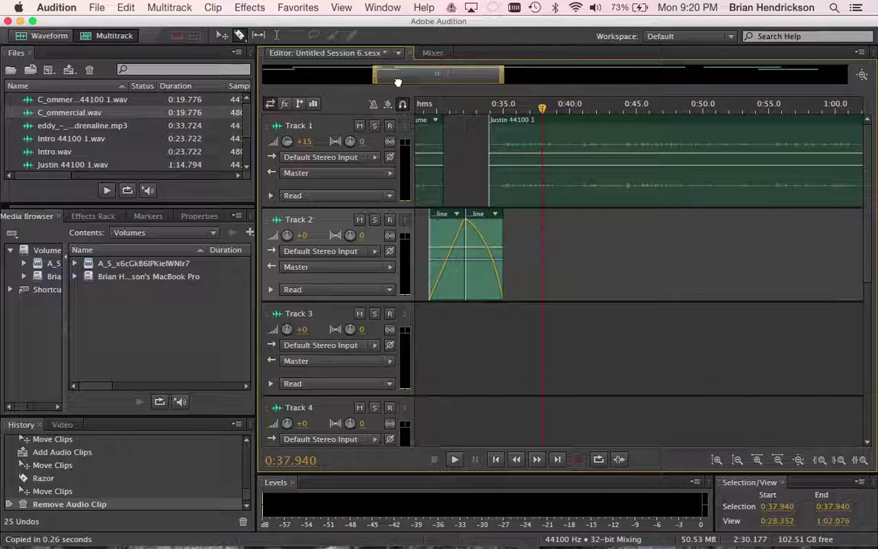
click(450, 220)
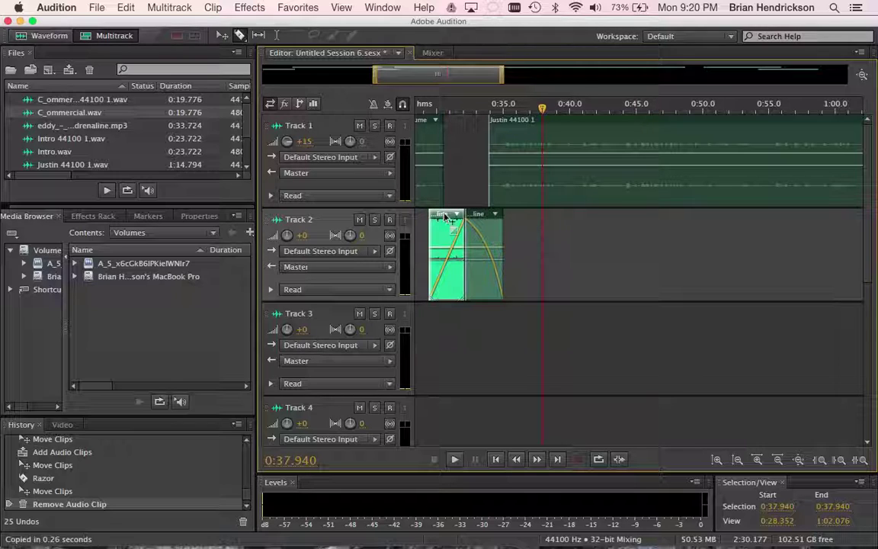
key(super+v)
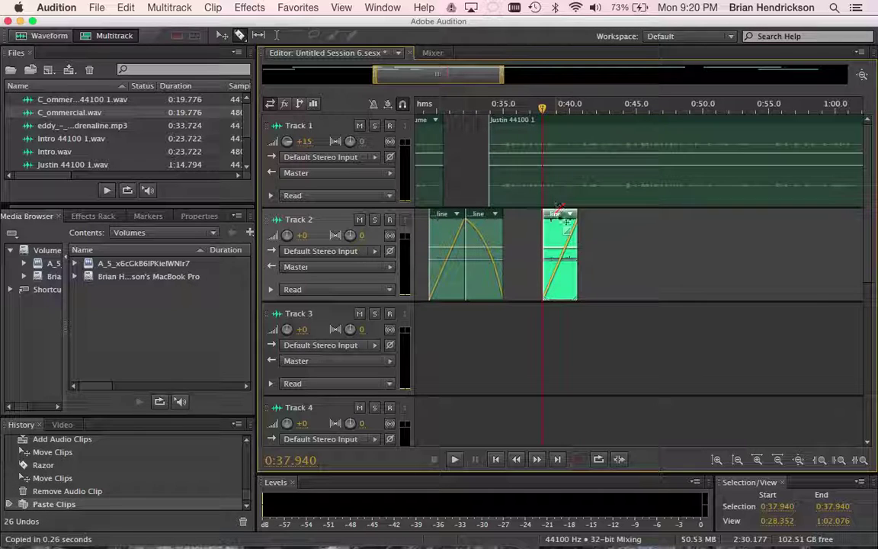
drag(560, 221, 745, 231)
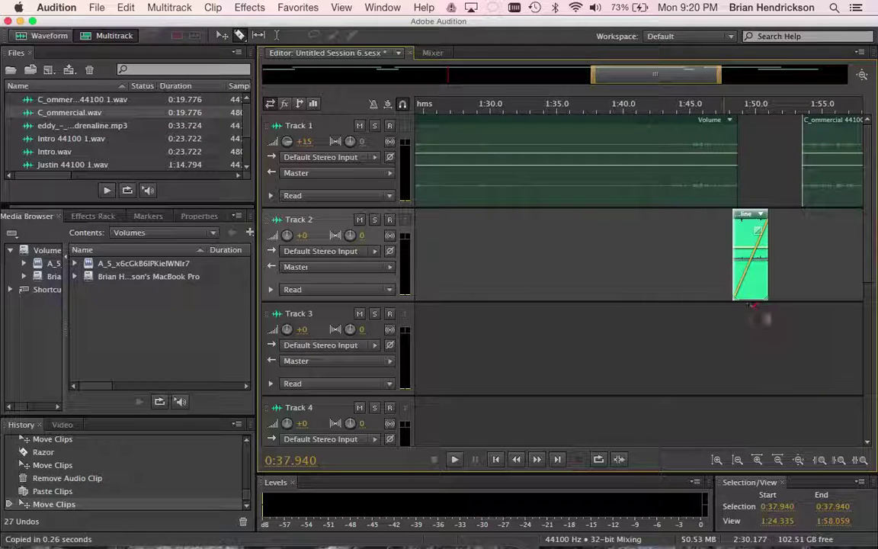
Step: Copy the fade-out music piece from the first transition and butt it against the fade-in copy at about 1:51
scroll(715, 412, left, 10)
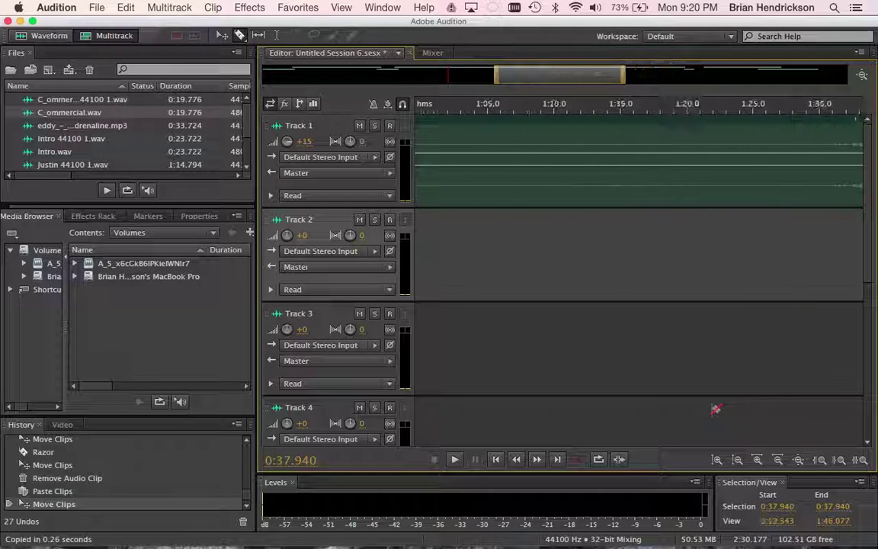
scroll(715, 410, left, 5)
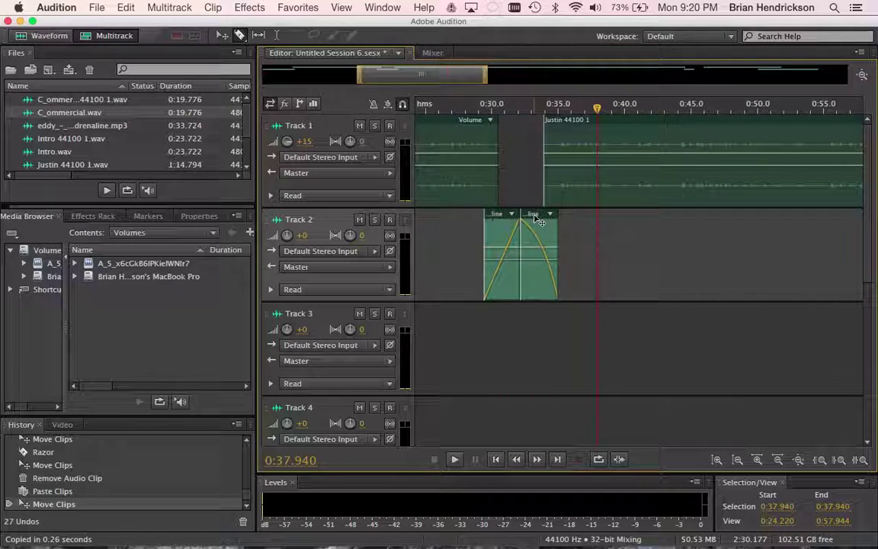
key(super+v)
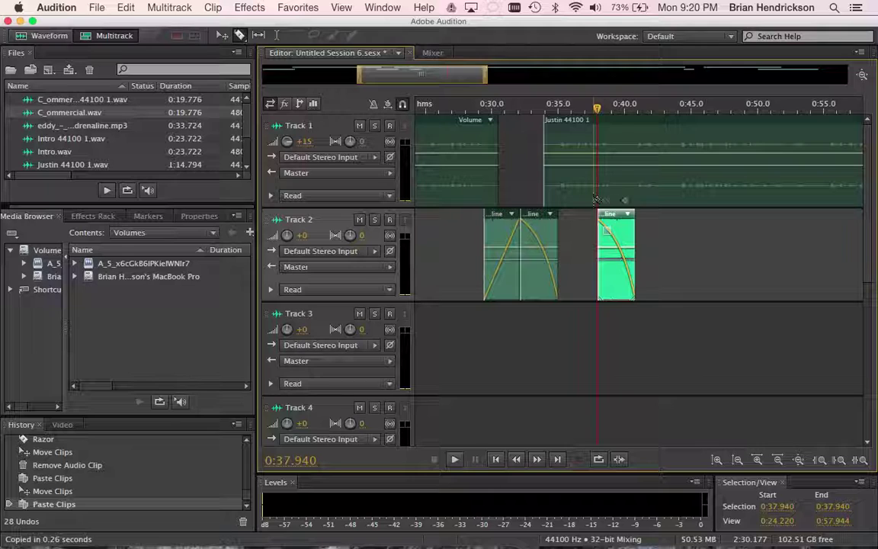
drag(613, 223, 781, 230)
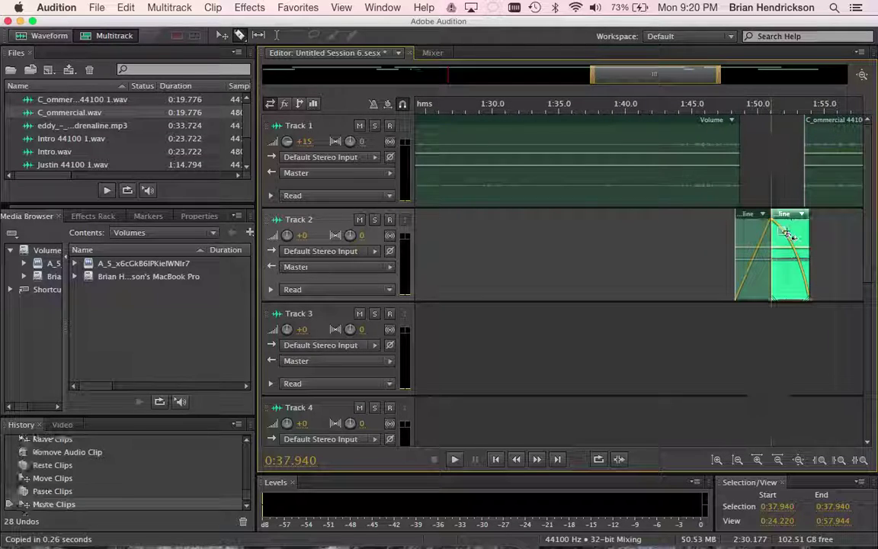
Step: Play the session from about 1:46 to hear the music transition into the commercial
click(710, 108)
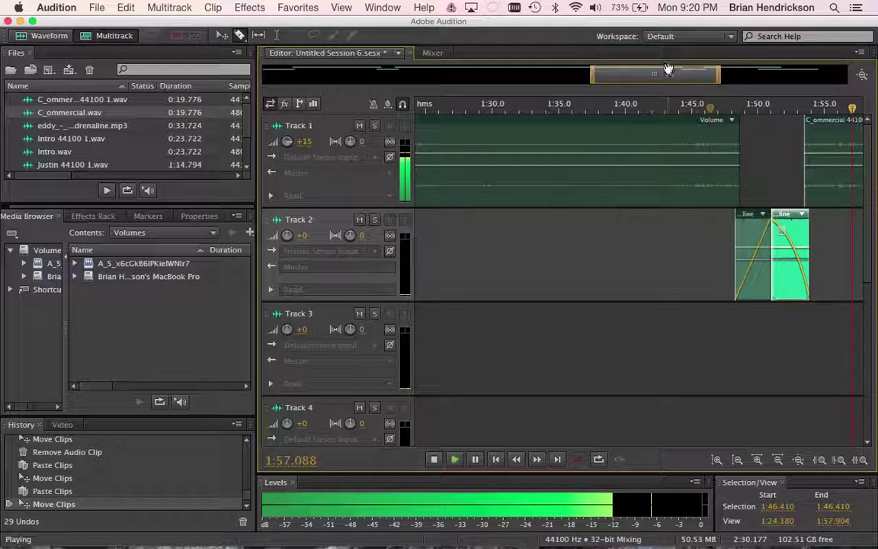
drag(672, 73, 780, 70)
key(space)
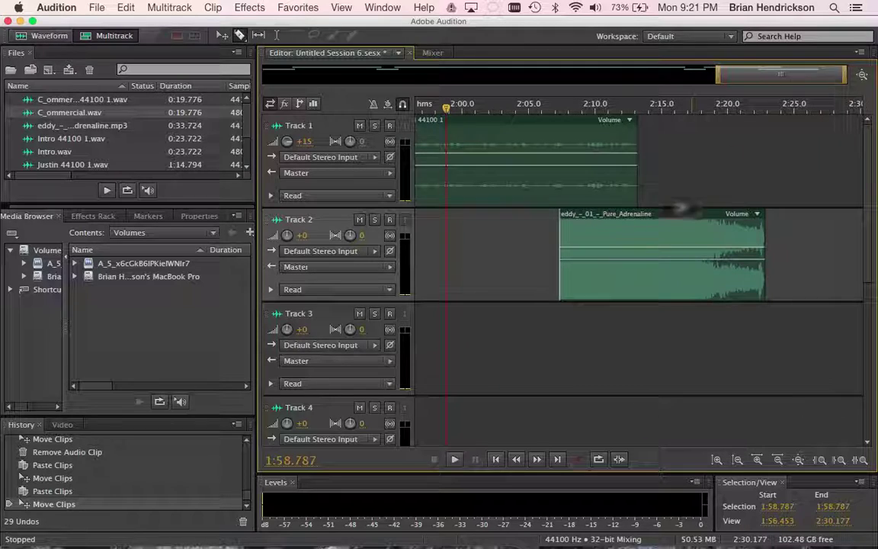
Step: Move the remaining Track 2 music to the end of the commercial, starting at about 2:13
drag(675, 220, 794, 236)
drag(672, 77, 705, 76)
drag(655, 221, 613, 221)
drag(692, 77, 653, 78)
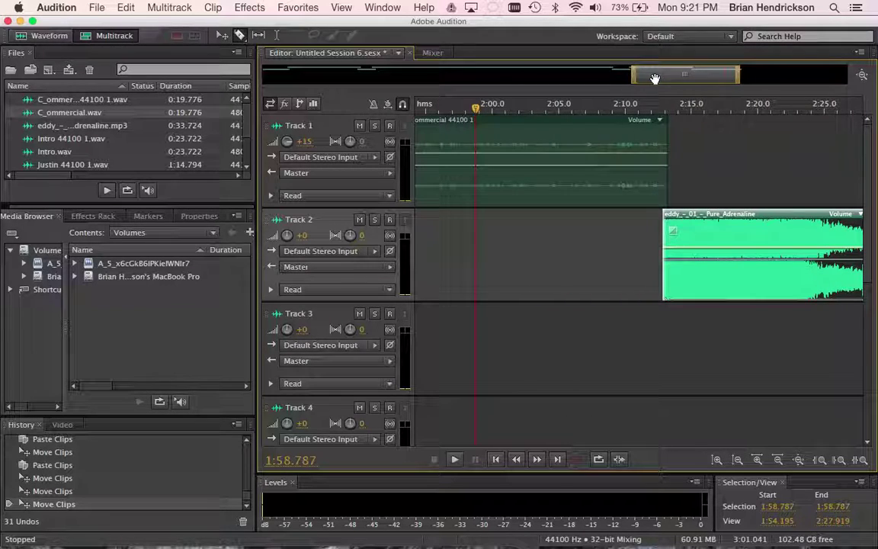
Step: Place Robby General.wav on Track 1 at about 2:17 and move the remaining Track 2 music to about 2:25.5
scroll(94, 142, down, 3)
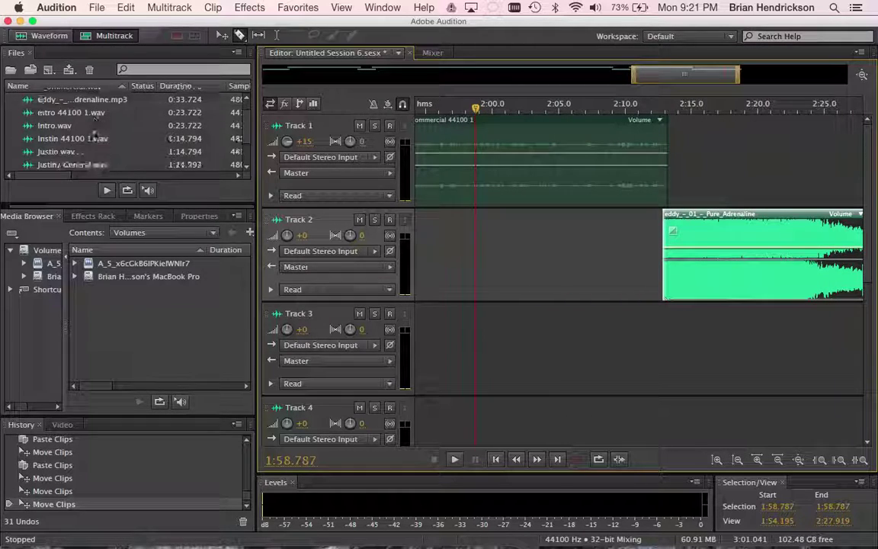
drag(67, 152, 720, 164)
drag(702, 235, 861, 234)
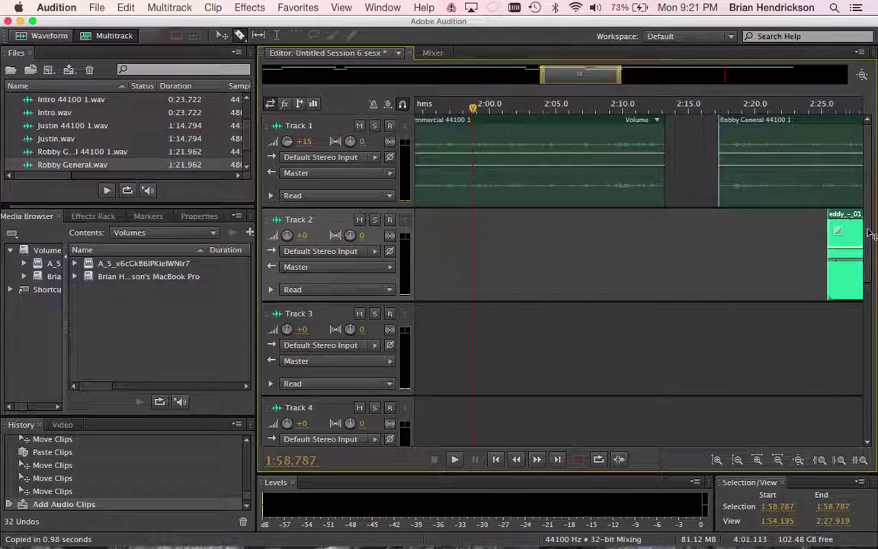
Step: Copy the fade-in music piece before the commercial and place it under the commercial's end at about 2:13
scroll(718, 267, left, 5)
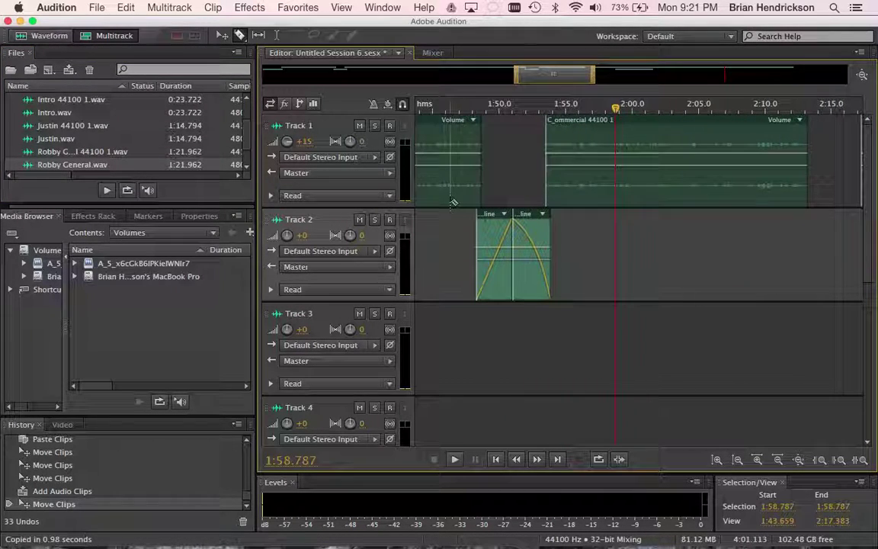
click(495, 222)
key(super+v)
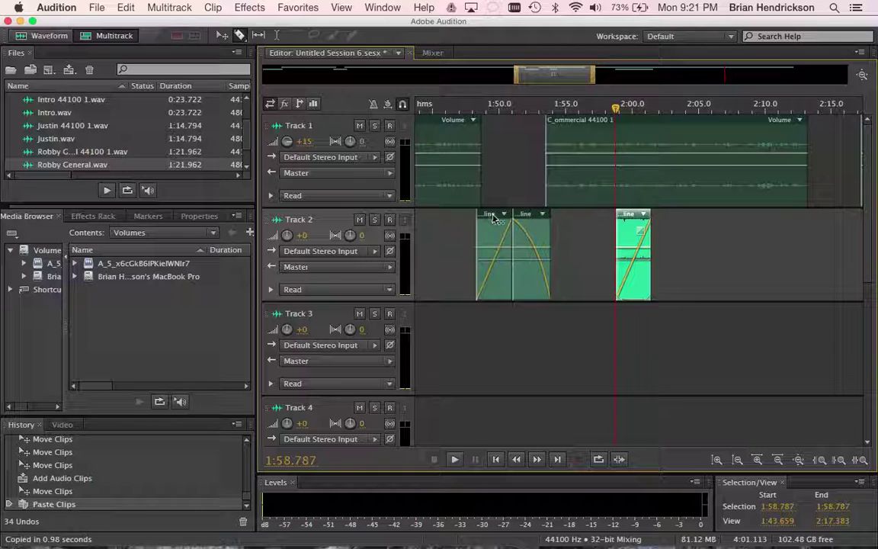
drag(632, 218, 820, 219)
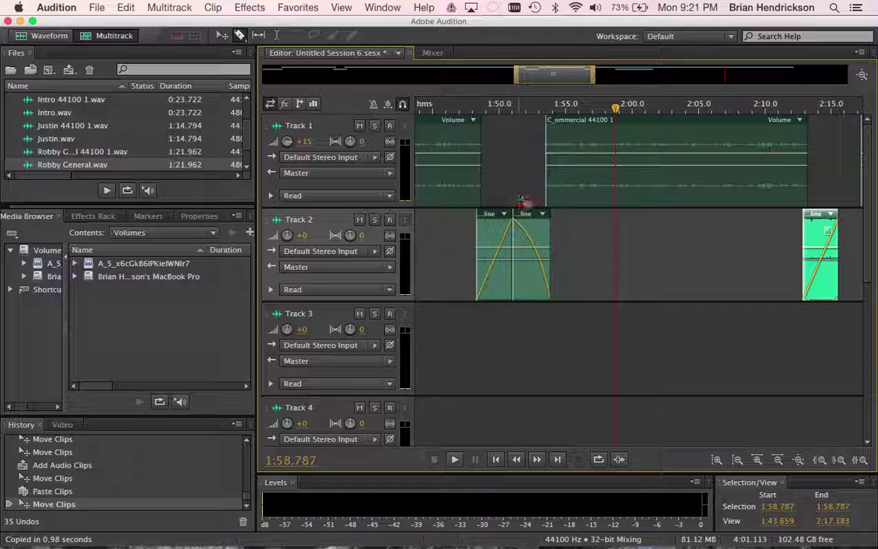
Step: Copy the fade-out music piece at the commercial's start and place it directly after the new fade-in piece, at about 2:15.5
click(538, 219)
key(ctrl+v)
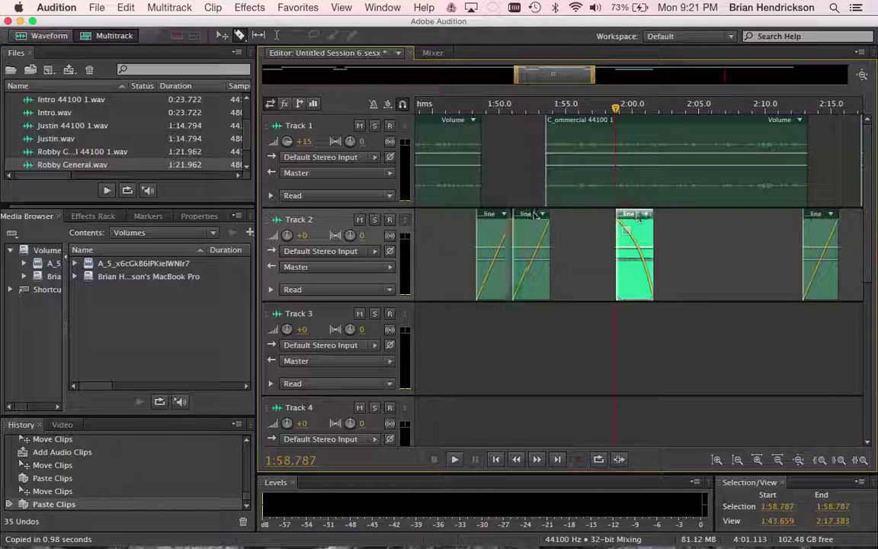
drag(644, 219, 838, 220)
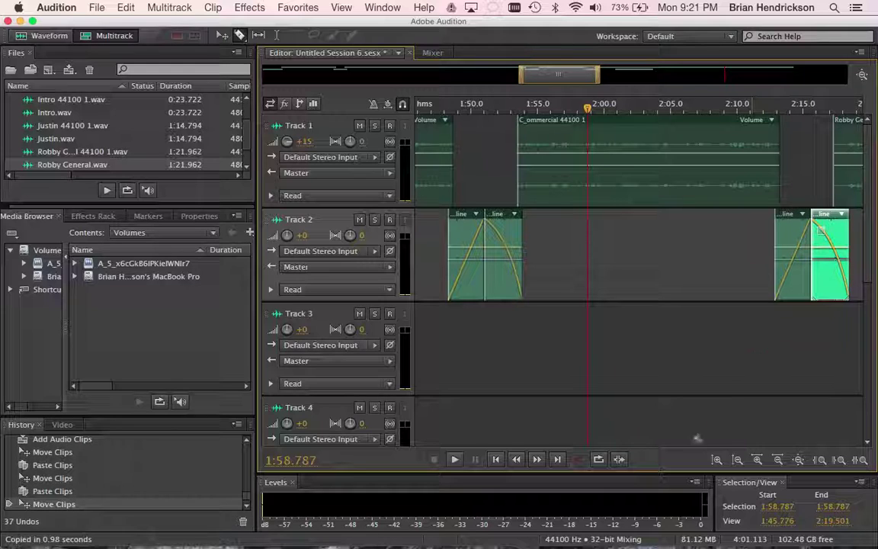
Step: Trim the beginning of the Robby General clip and position it to start at about 2:18, just before the music fades out
drag(526, 71, 587, 71)
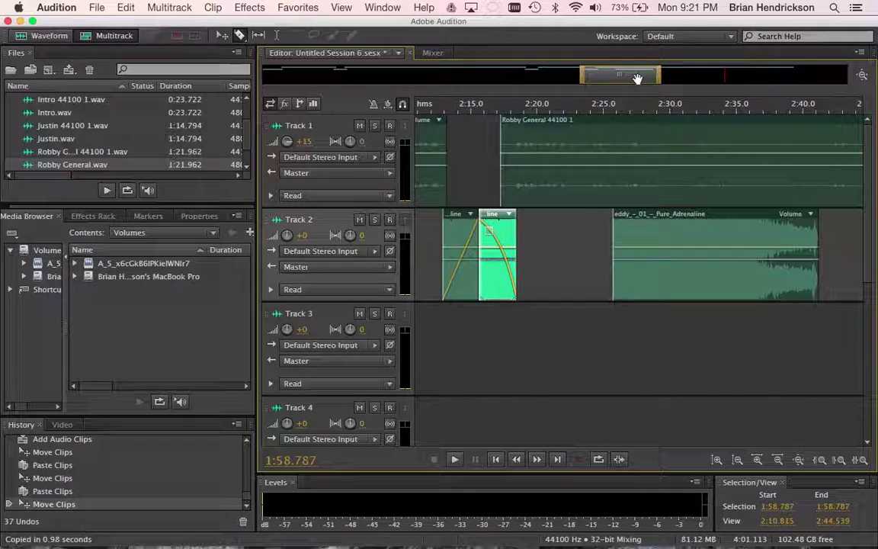
click(587, 121)
drag(595, 124, 599, 125)
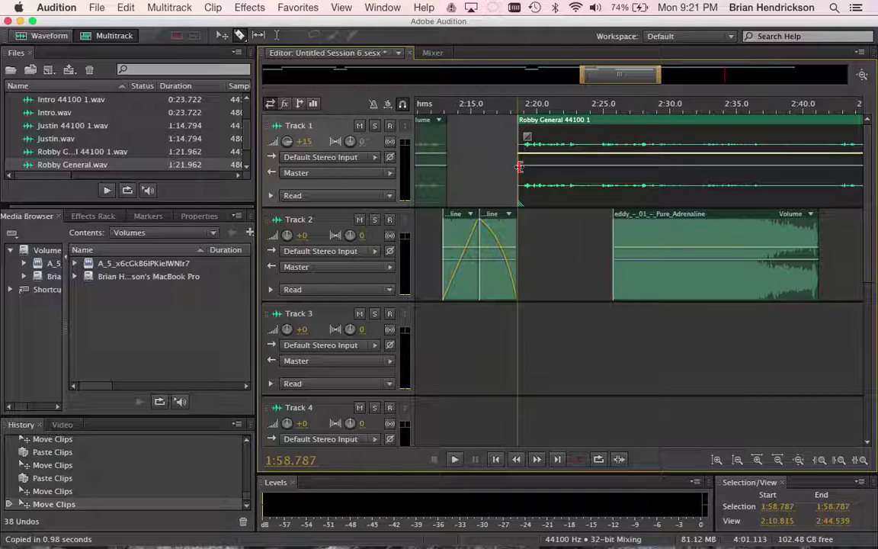
drag(508, 166, 518, 166)
drag(623, 123, 618, 123)
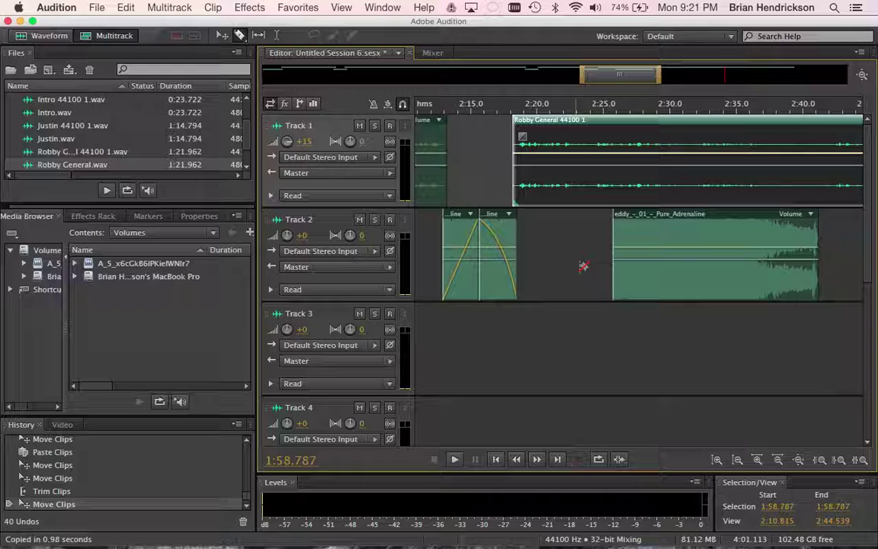
Step: Play the session from about 2:12 to hear the music transition into the Robby General clip
click(431, 105)
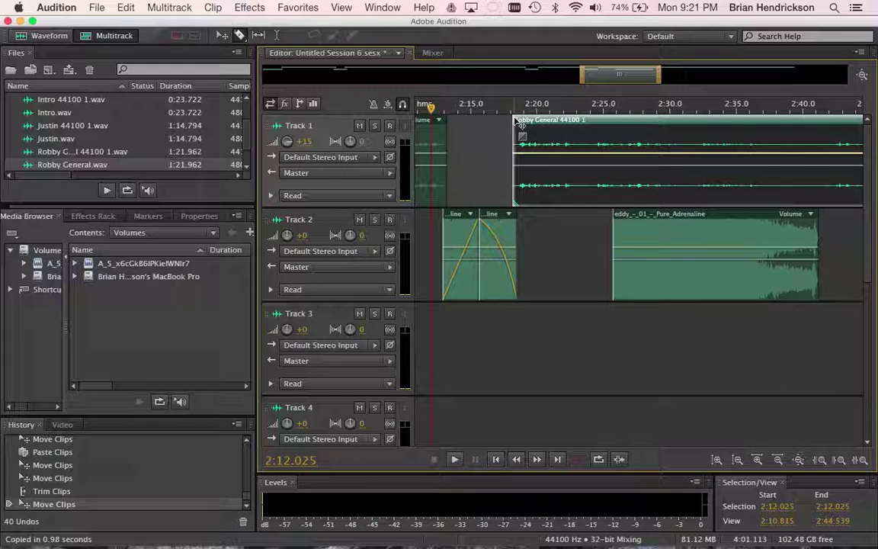
key(space)
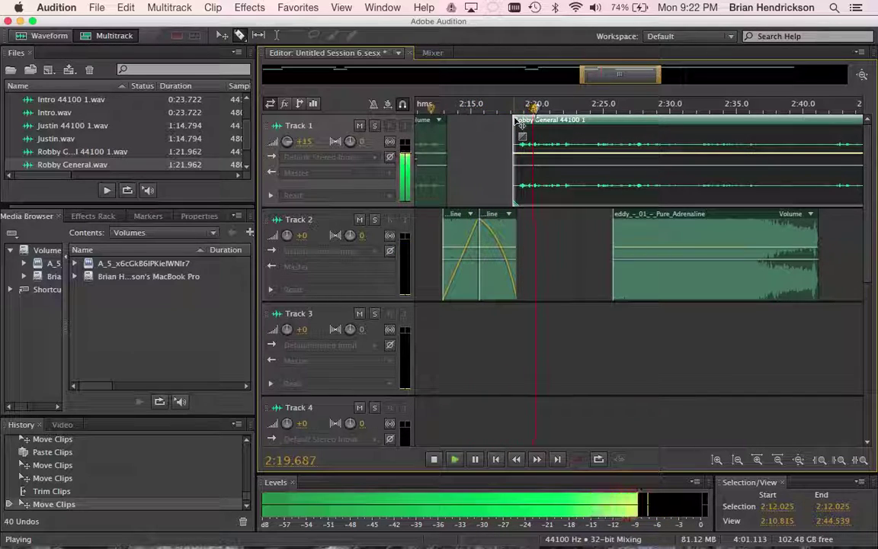
key(space)
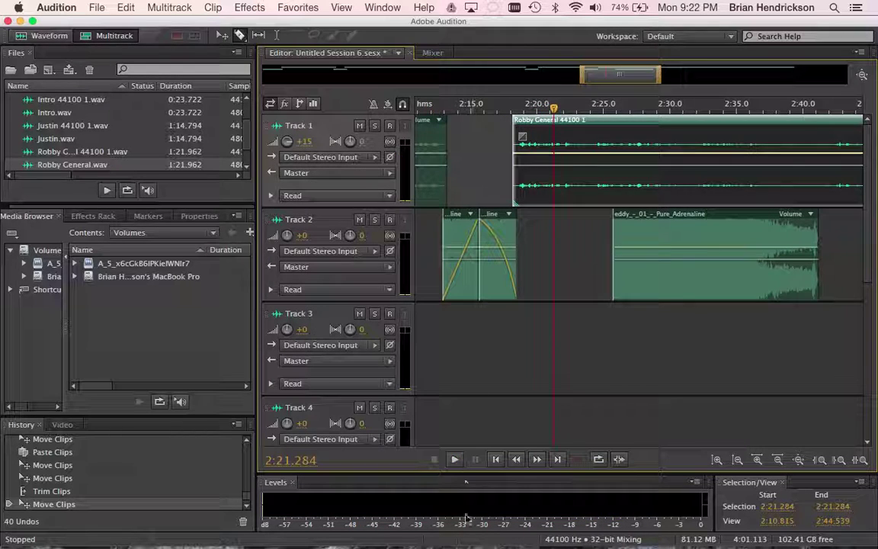
Step: Move the remaining Track 2 music to about 3:39, slightly overlapping the end of the Robby General clip
drag(624, 78, 680, 78)
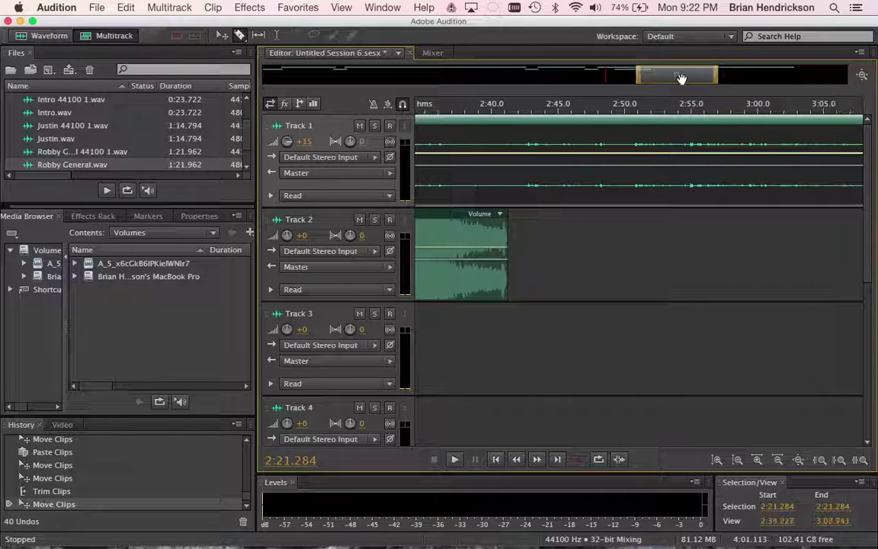
drag(440, 220, 800, 261)
drag(667, 79, 743, 79)
drag(424, 228, 828, 236)
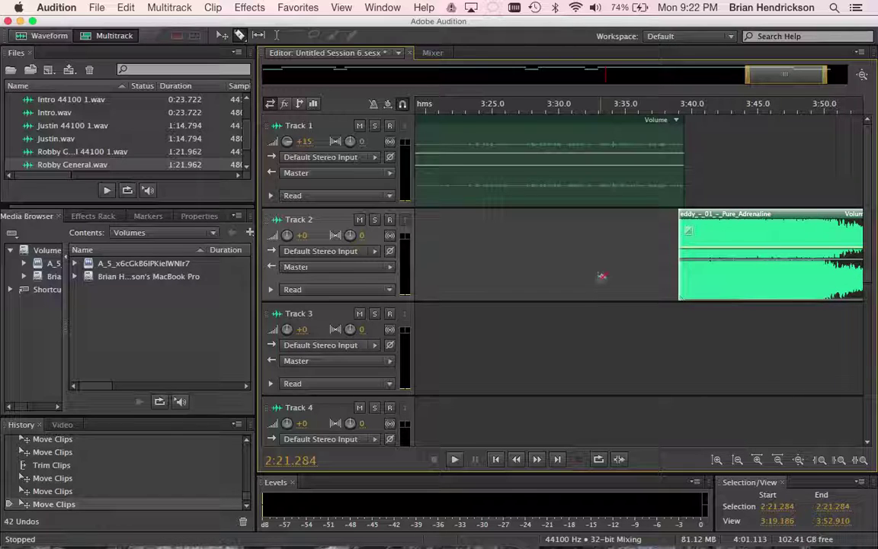
drag(774, 74, 795, 75)
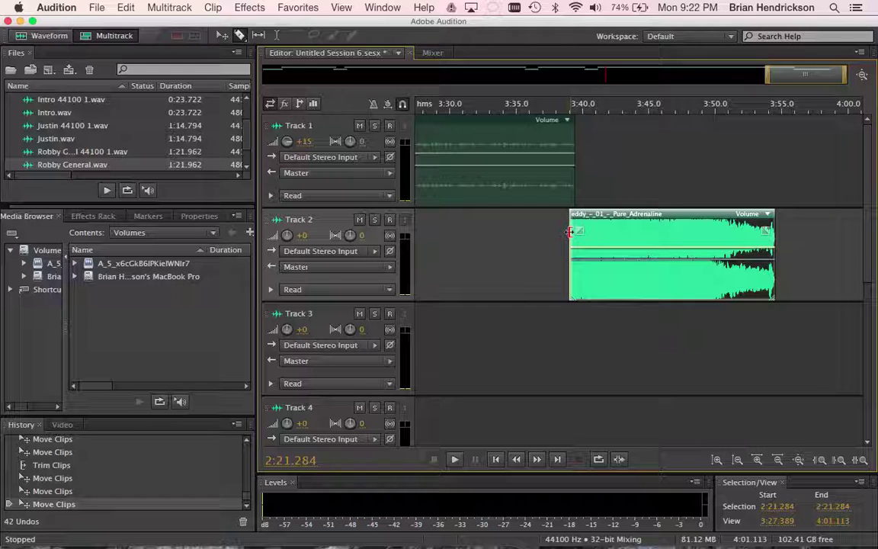
Step: Trim the end of the closing music back to about 3:49 and split it just after the speech ends, at about 3:41
mouse_move(570, 231)
mouse_down()
mouse_move(452, 232)
mouse_move(571, 231)
mouse_up()
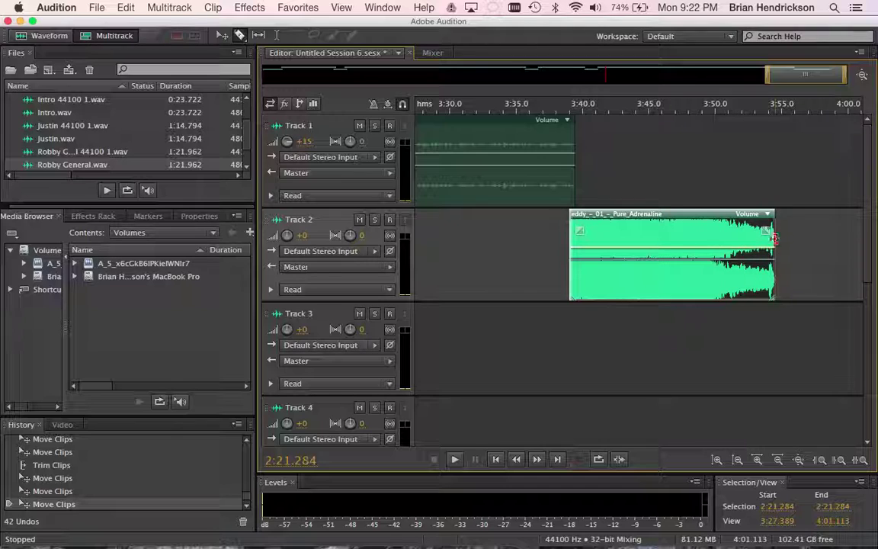
drag(773, 239, 716, 240)
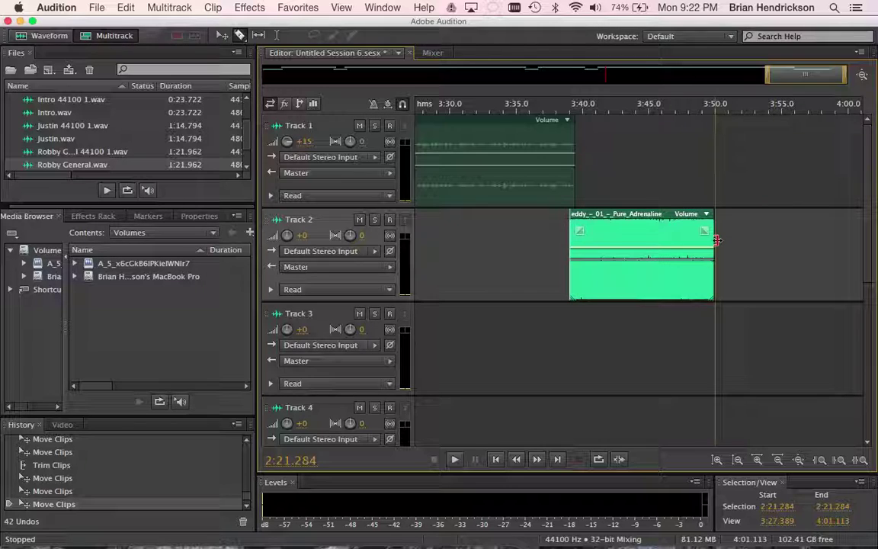
drag(716, 240, 716, 240)
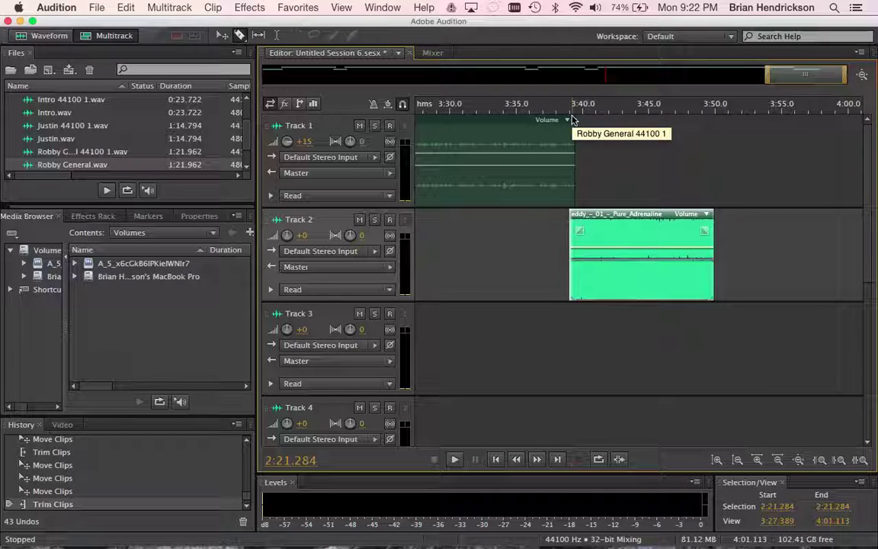
drag(714, 225, 706, 226)
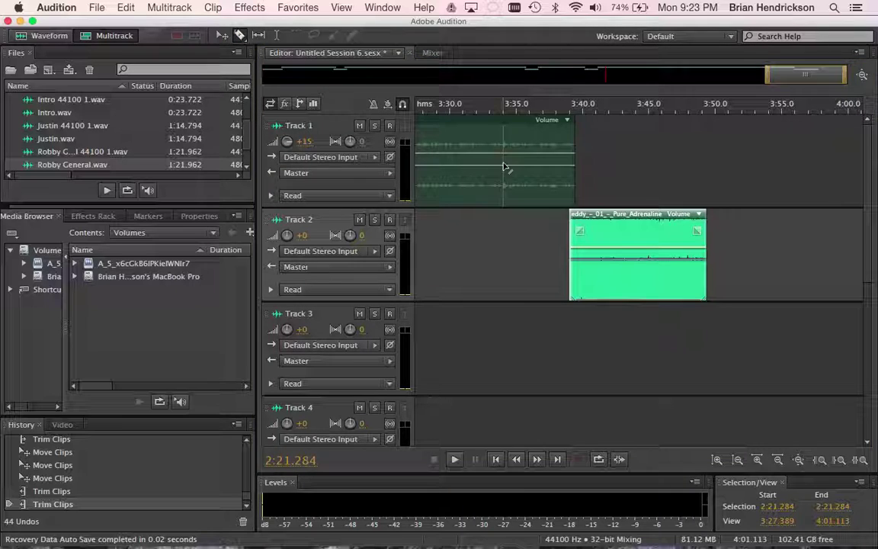
click(592, 237)
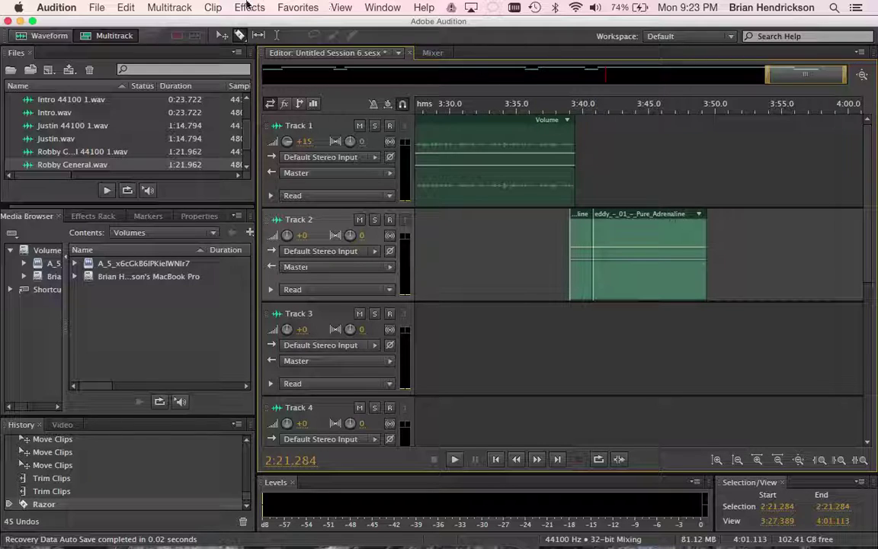
Step: Apply a fade-in to the short first segment of the closing music on Track 2
click(220, 35)
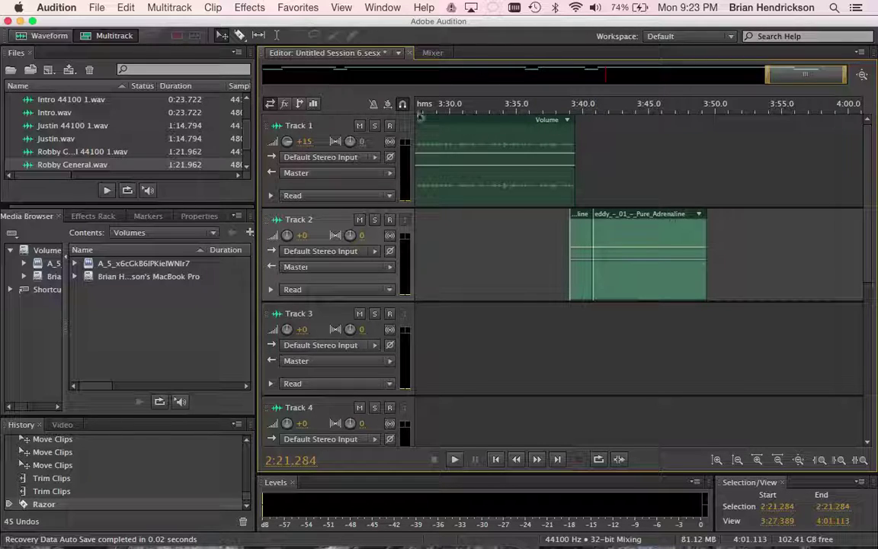
click(580, 252)
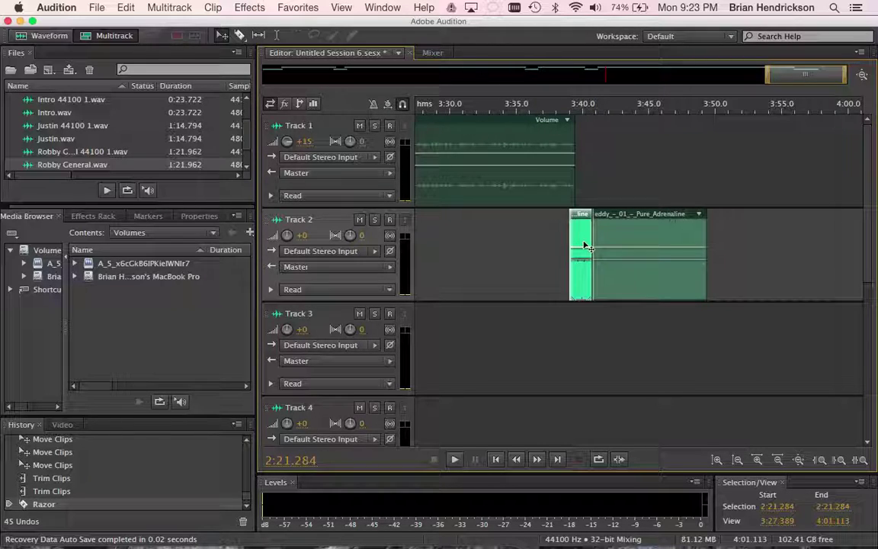
click(212, 7)
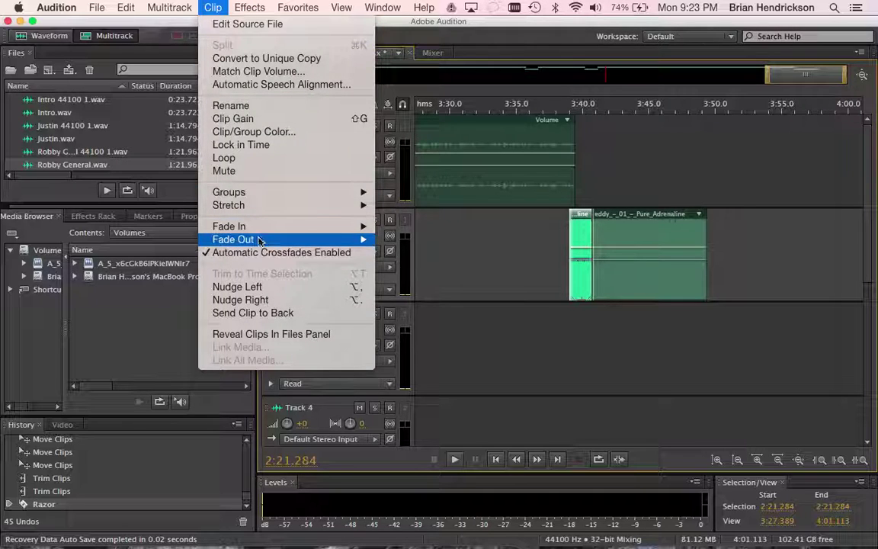
mouse_move(259, 243)
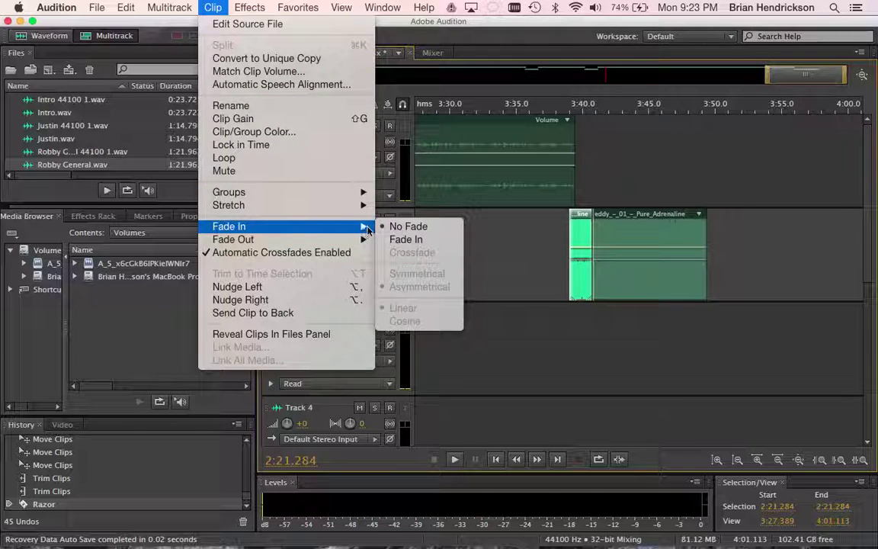
click(406, 239)
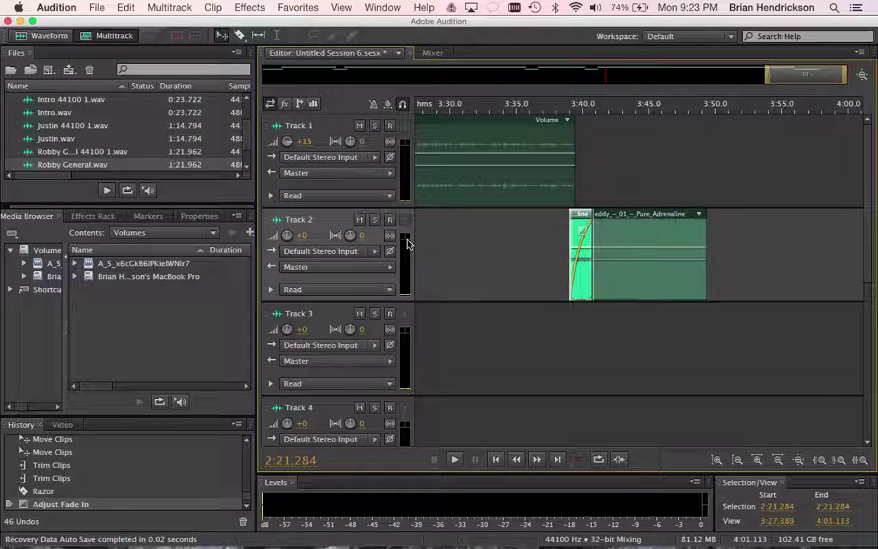
Step: Adjust the fade-in on the first closing music segment and trim the two segments so they meet at about 3:41
drag(582, 230, 602, 236)
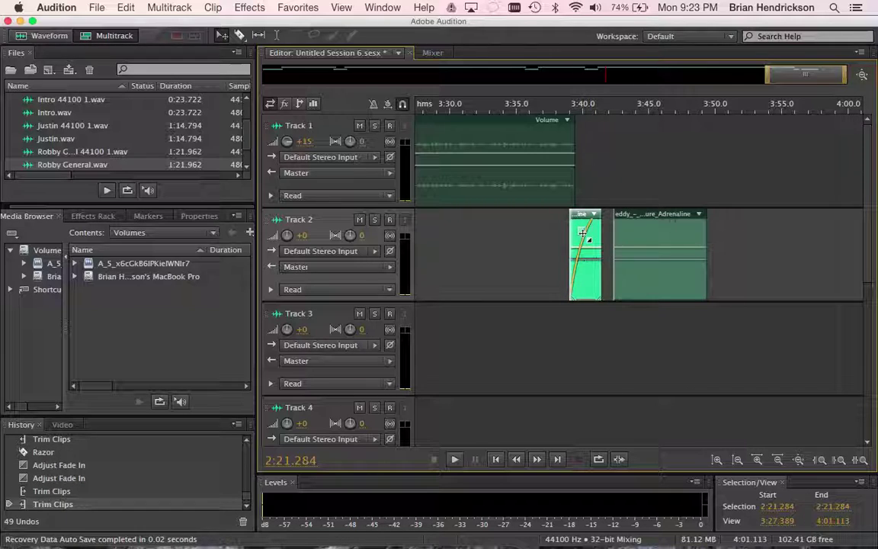
mouse_move(583, 233)
drag(588, 234, 593, 240)
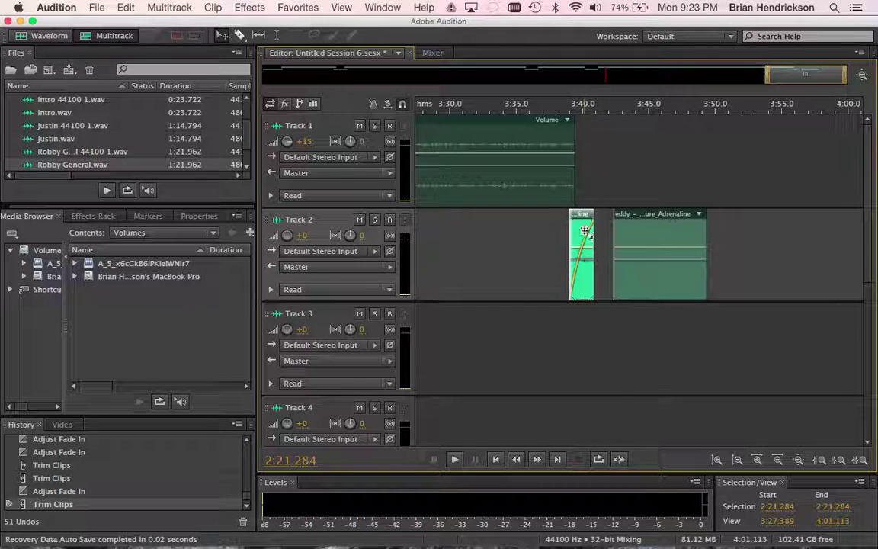
click(630, 241)
drag(613, 241, 595, 241)
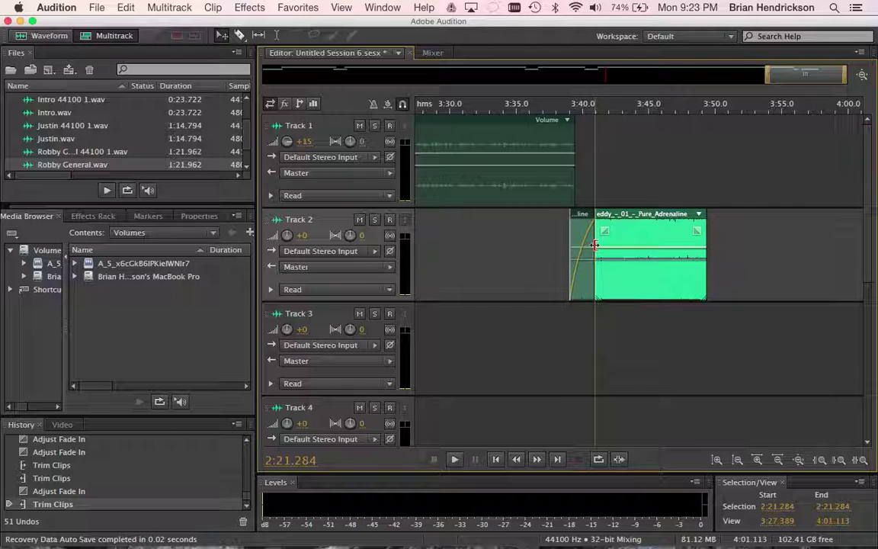
Step: Play the session from about 3:37 to hear the closing music fade in and find where it should end
click(546, 106)
key(space)
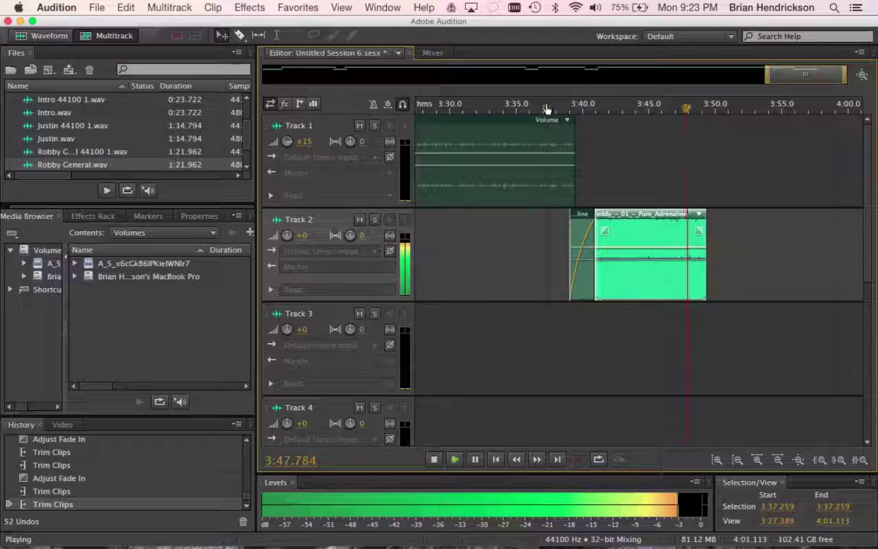
key(space)
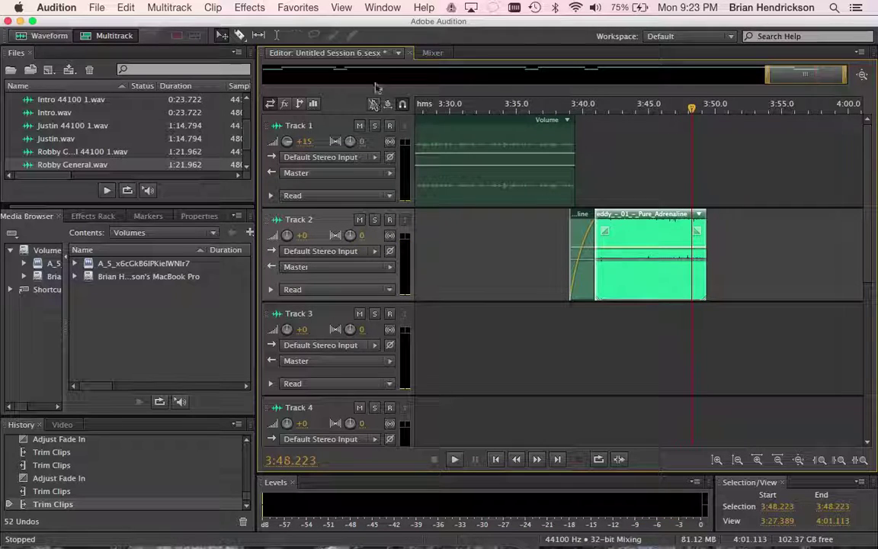
Step: Split the closing music on Track 2 with the Razor at about 3:48
click(239, 35)
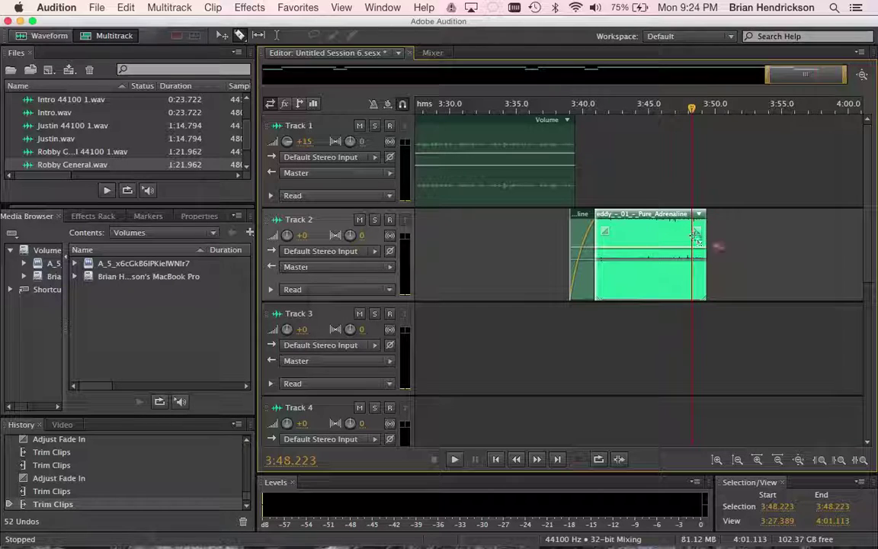
click(222, 35)
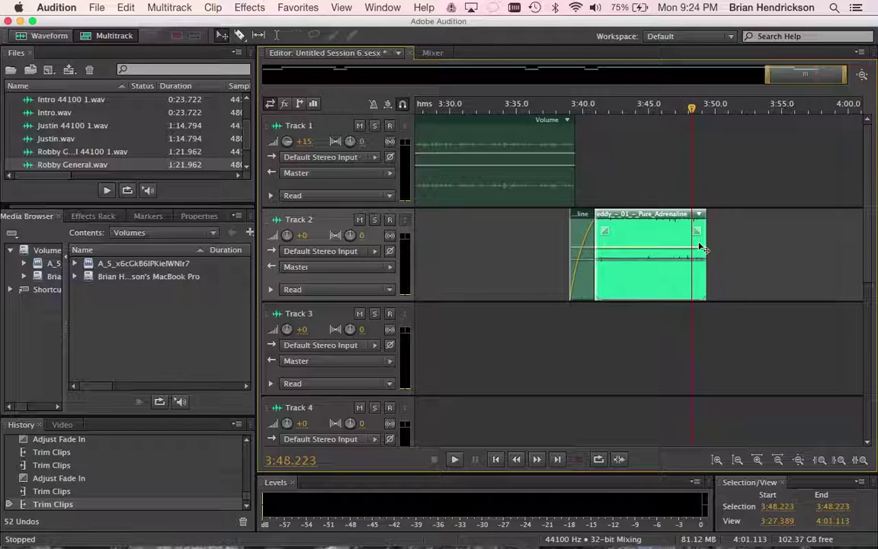
click(239, 35)
click(691, 235)
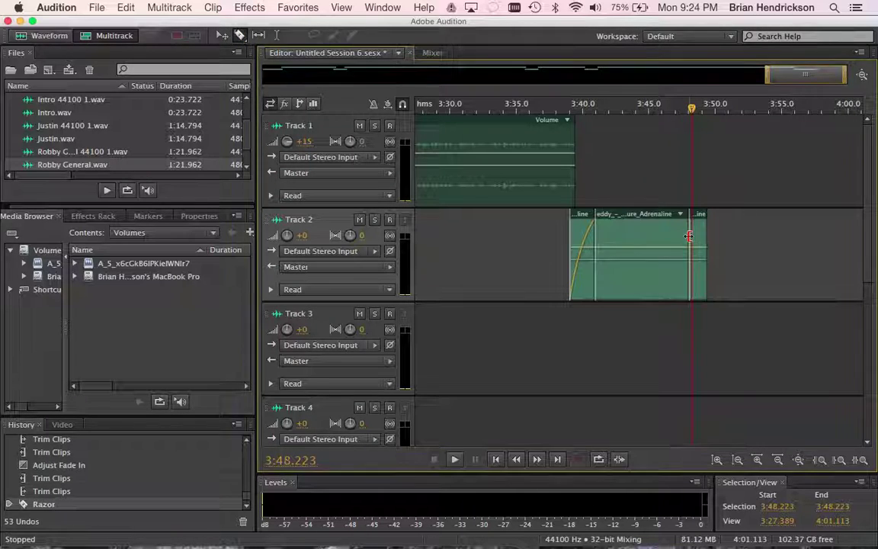
Step: Apply a fade-out to the short last segment of the closing music on Track 2
click(221, 35)
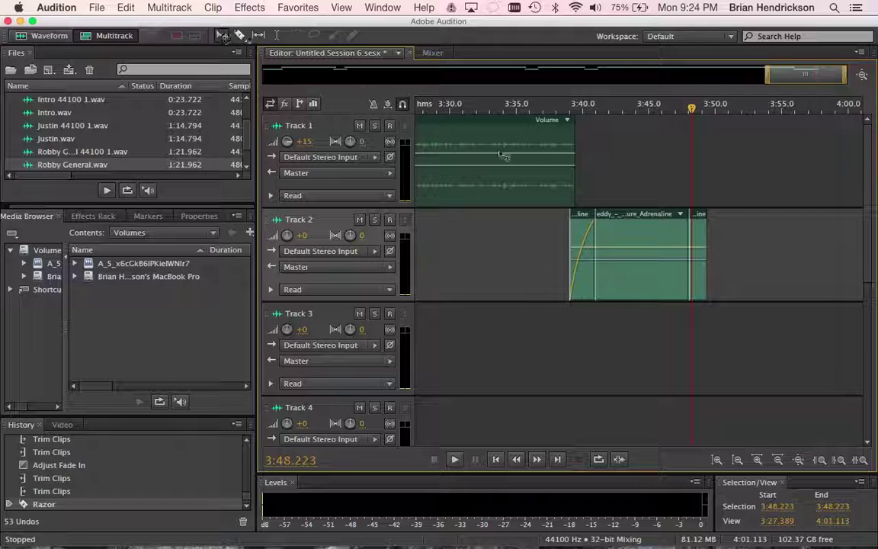
click(701, 244)
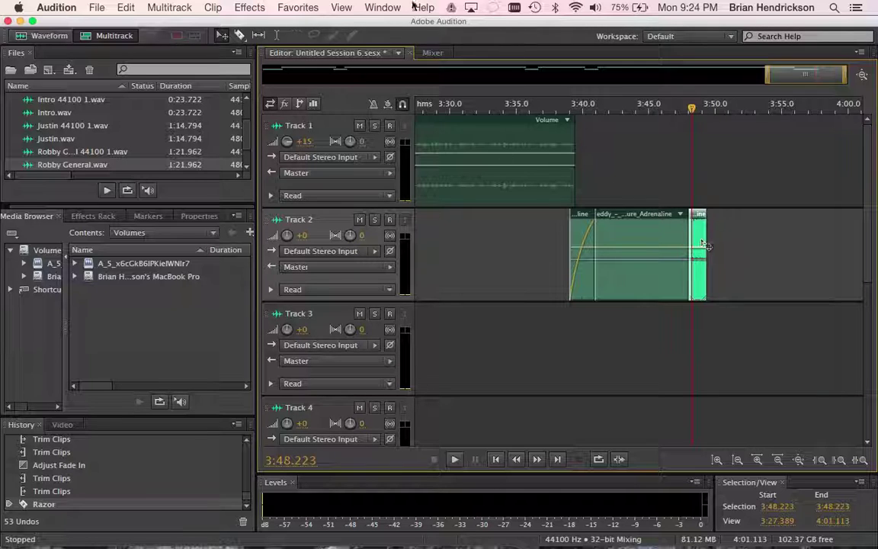
click(249, 6)
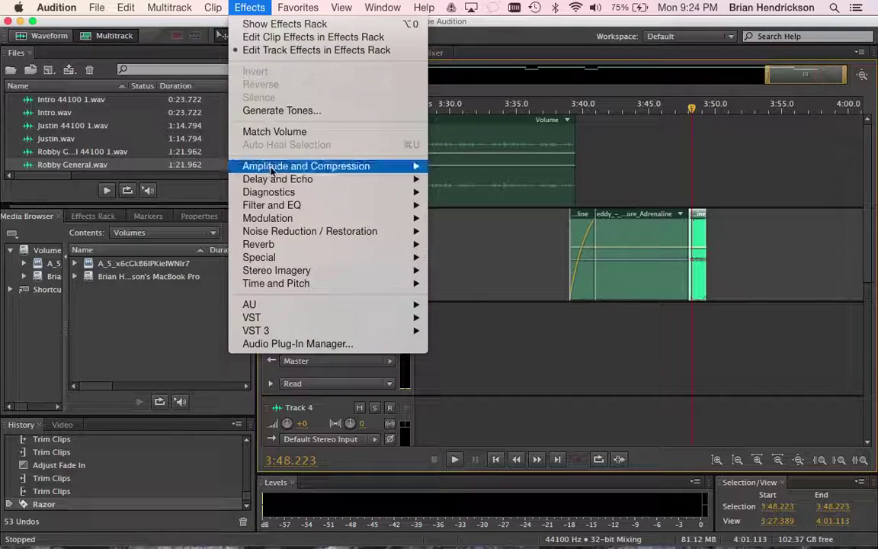
mouse_move(212, 6)
mouse_move(244, 239)
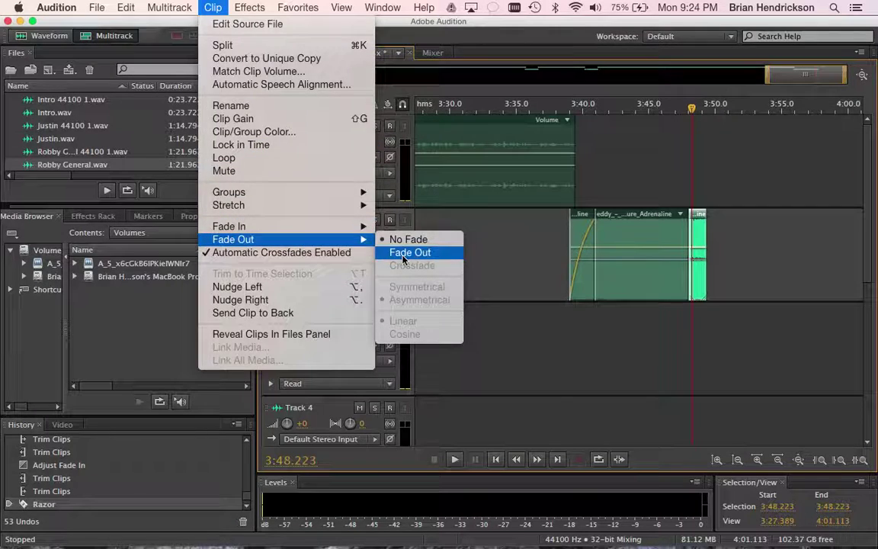
click(410, 253)
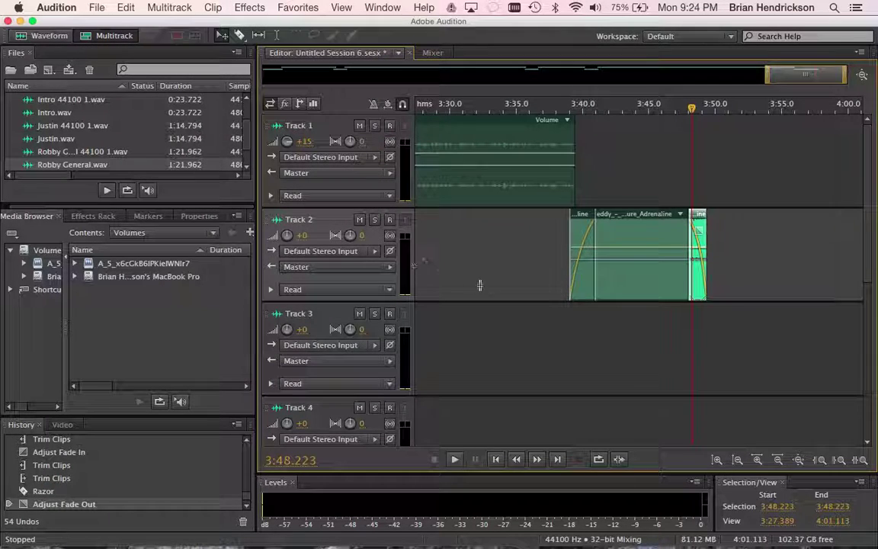
Step: Play the session from about 3:38 through the end of the closing music to check both fades
drag(692, 113, 685, 114)
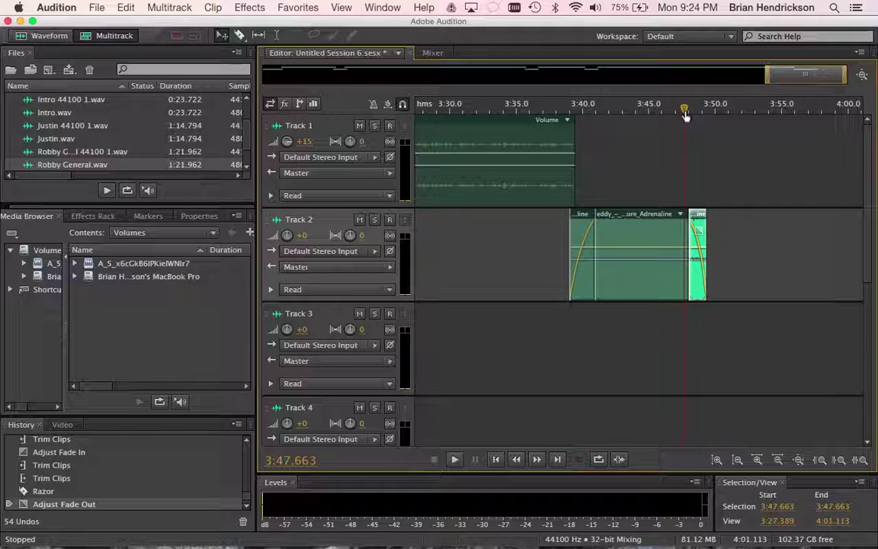
click(567, 112)
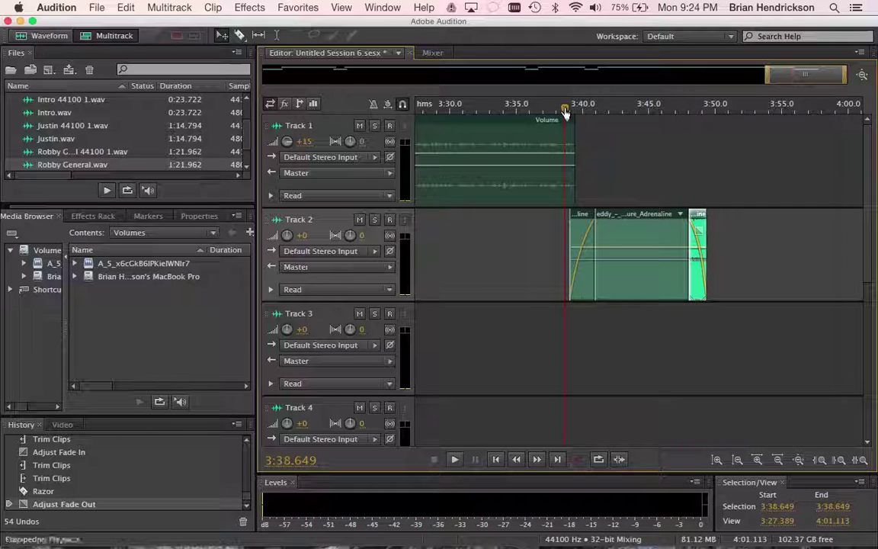
key(space)
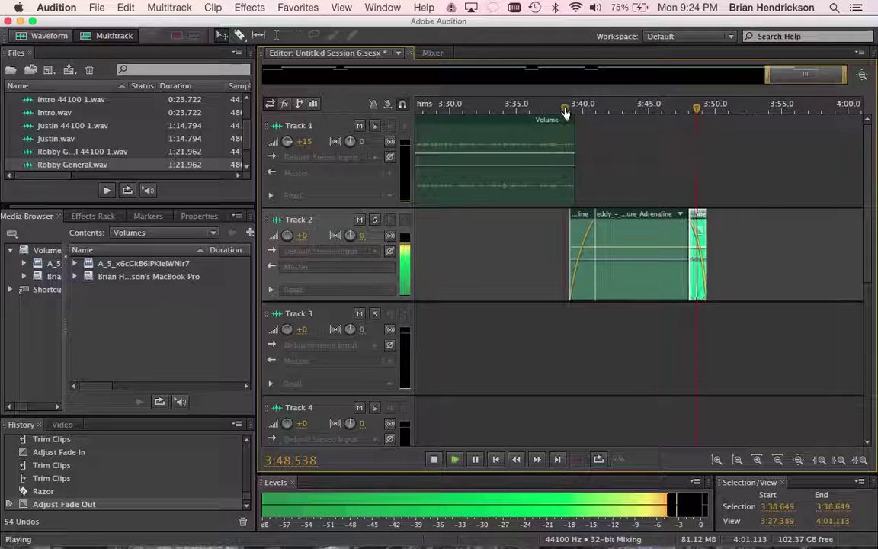
key(space)
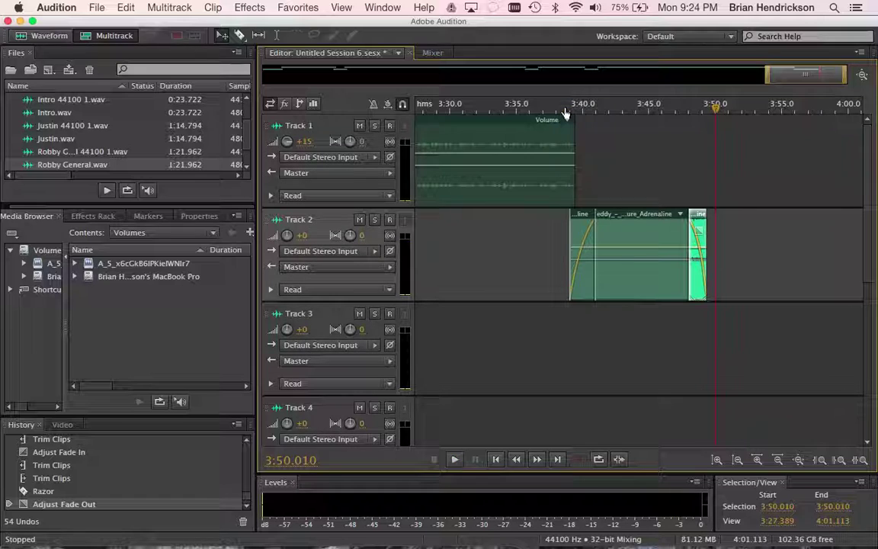
Step: Export a multitrack mixdown of the entire session as Test Podcast.mp3
click(97, 7)
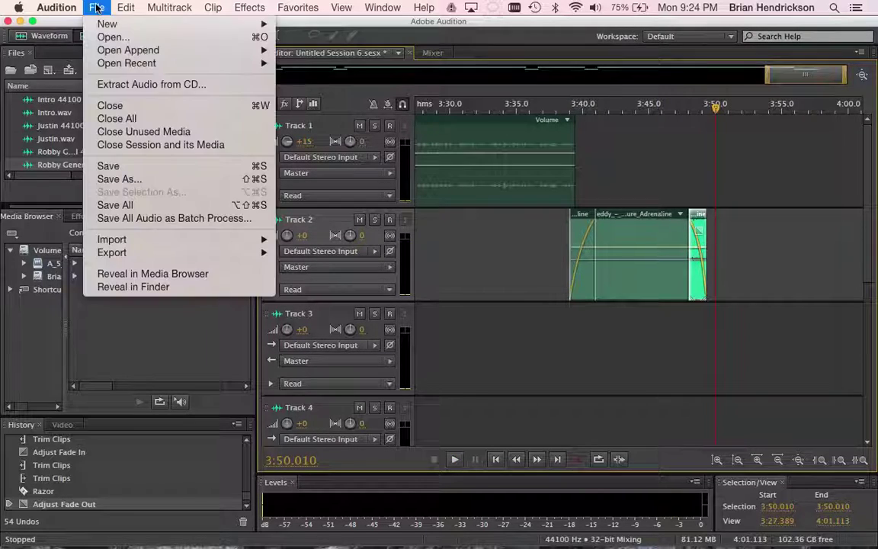
mouse_move(144, 257)
mouse_move(330, 301)
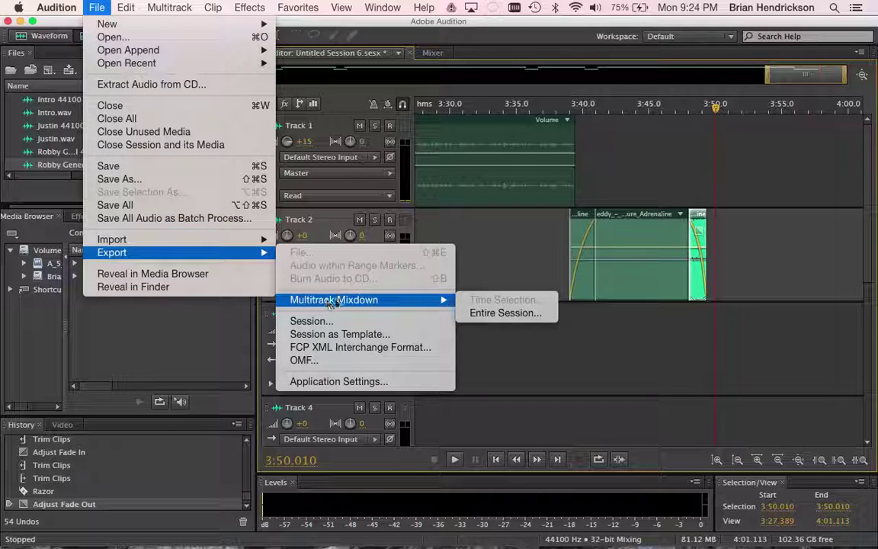
click(499, 314)
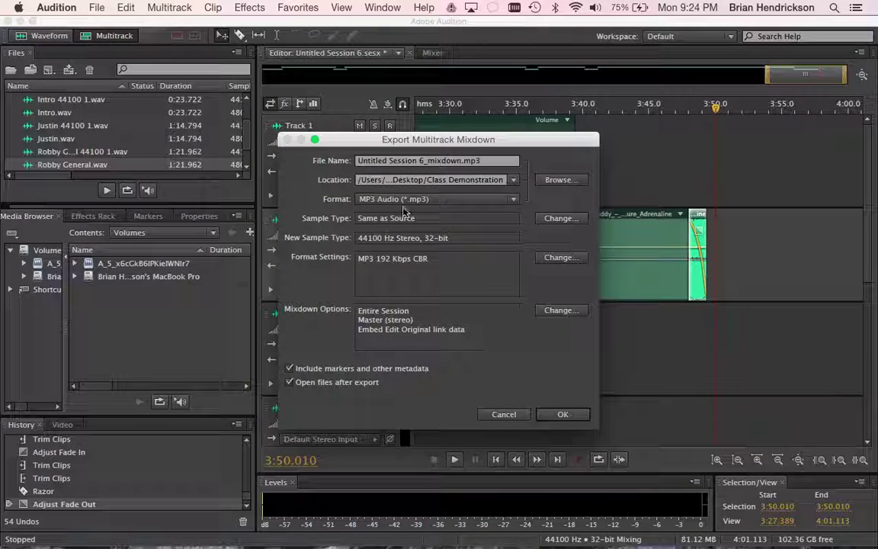
click(389, 162)
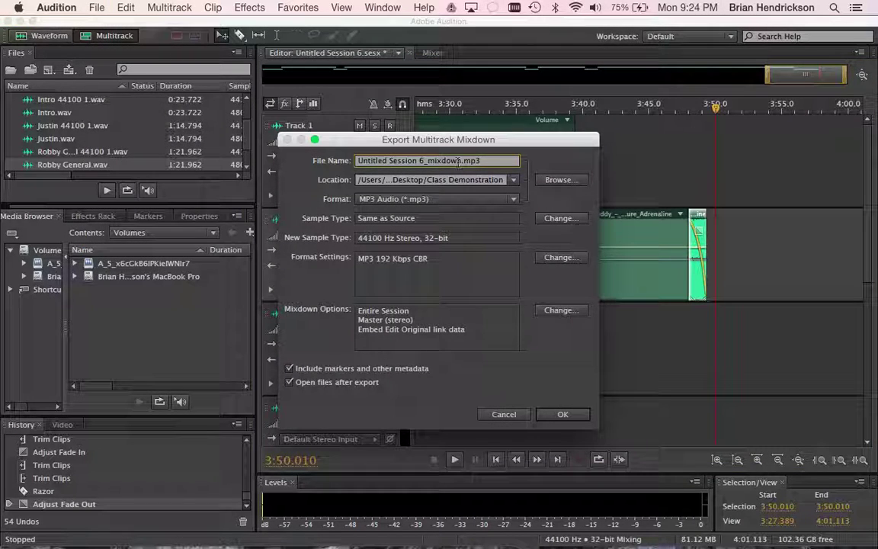
drag(463, 162, 327, 155)
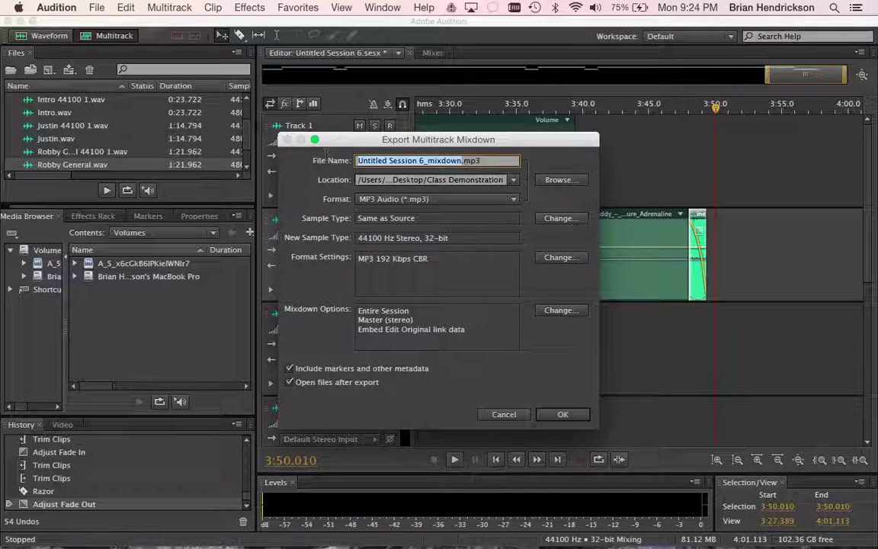
text(Test)
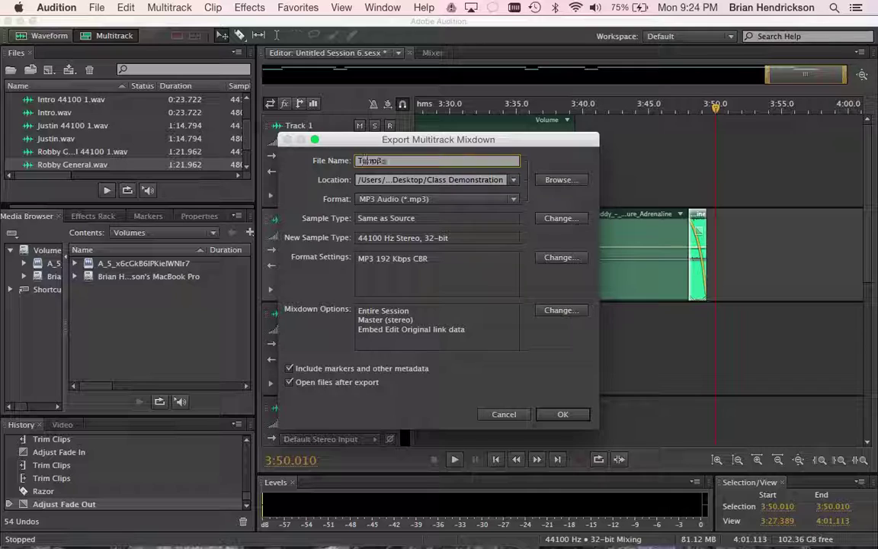
text( Podca)
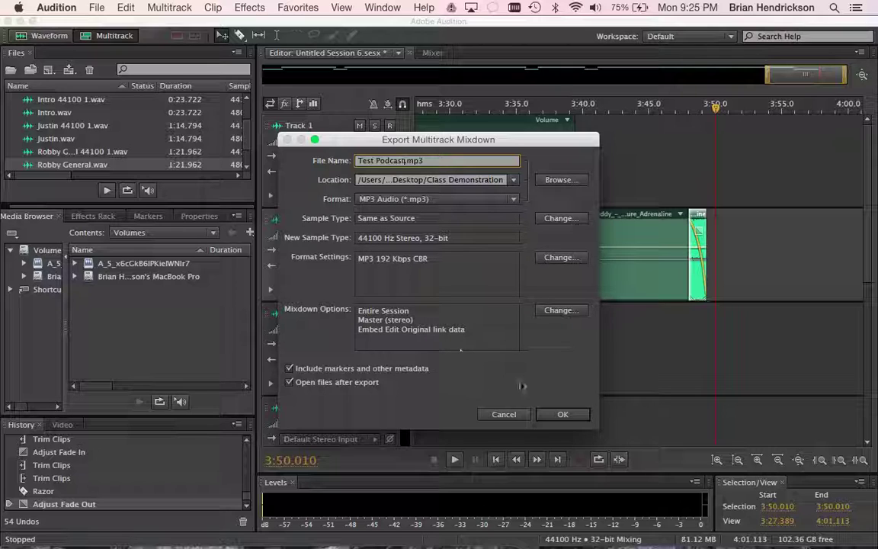
click(562, 415)
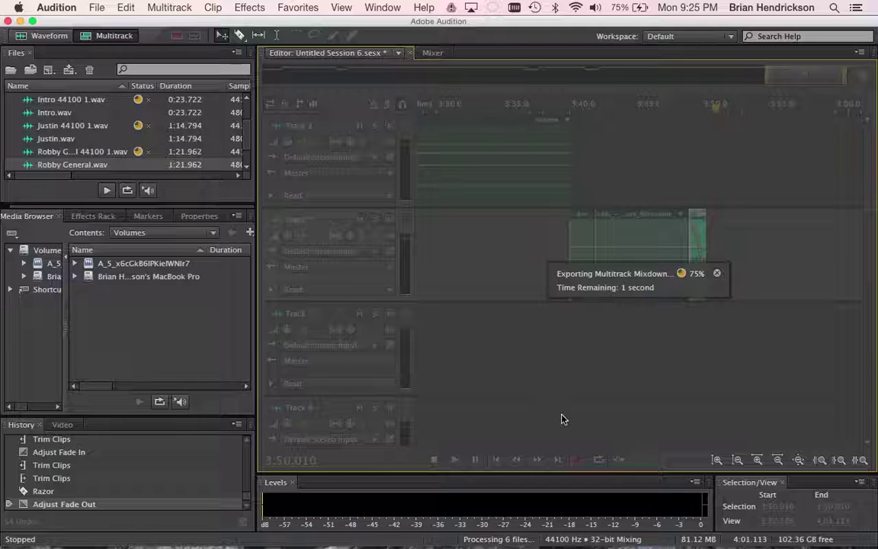